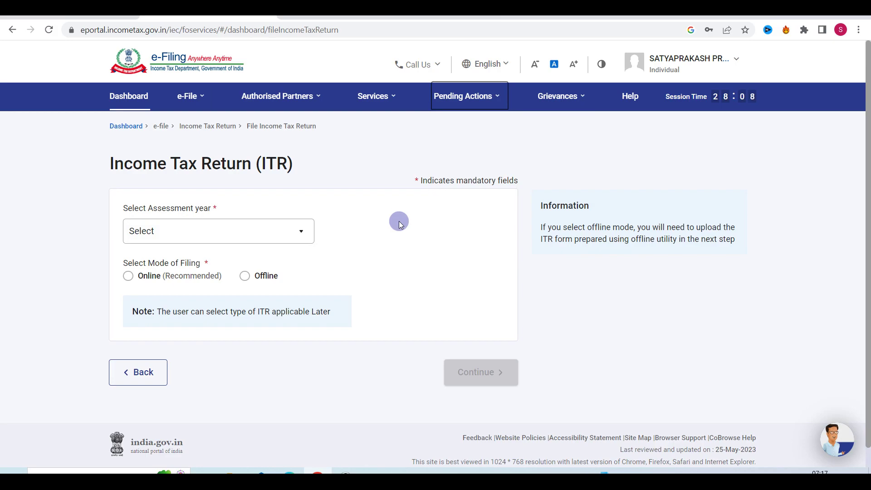
# Start filing an income tax return for assessment year 2023-24 (Current A.Y.) in Online mode
pyautogui.click(204, 105)
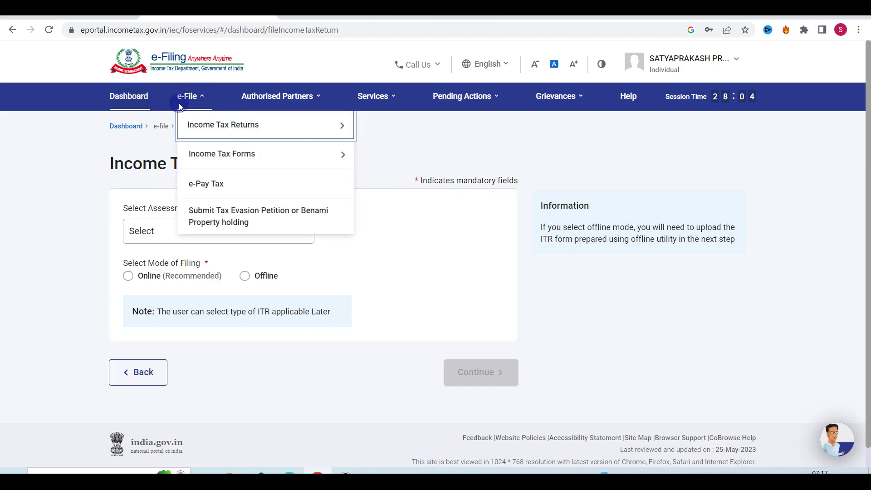
pyautogui.click(308, 131)
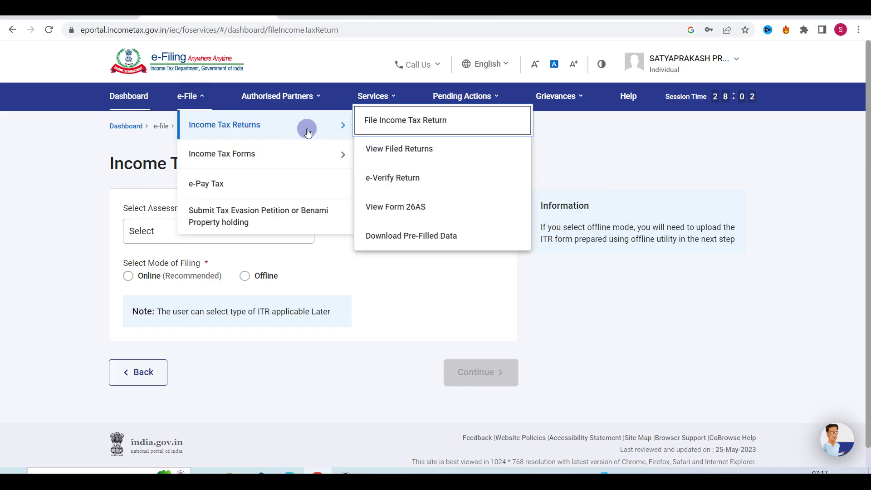
pyautogui.click(404, 127)
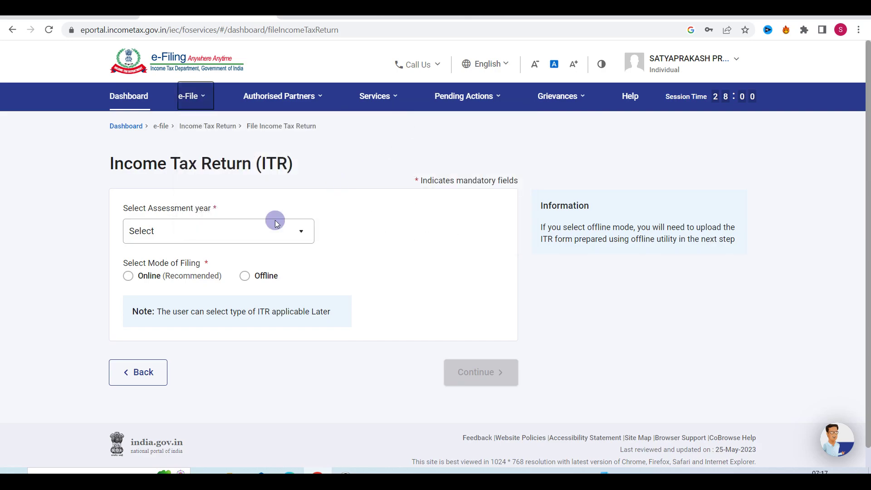
pyautogui.click(159, 235)
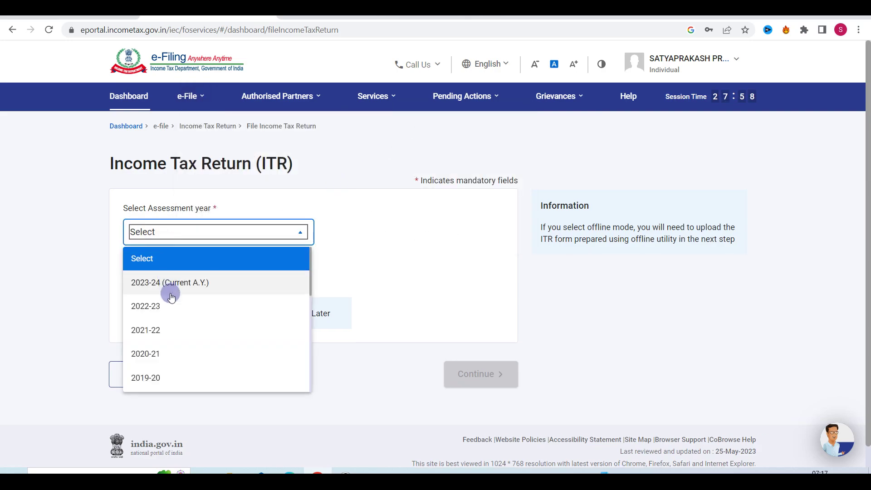
pyautogui.click(156, 284)
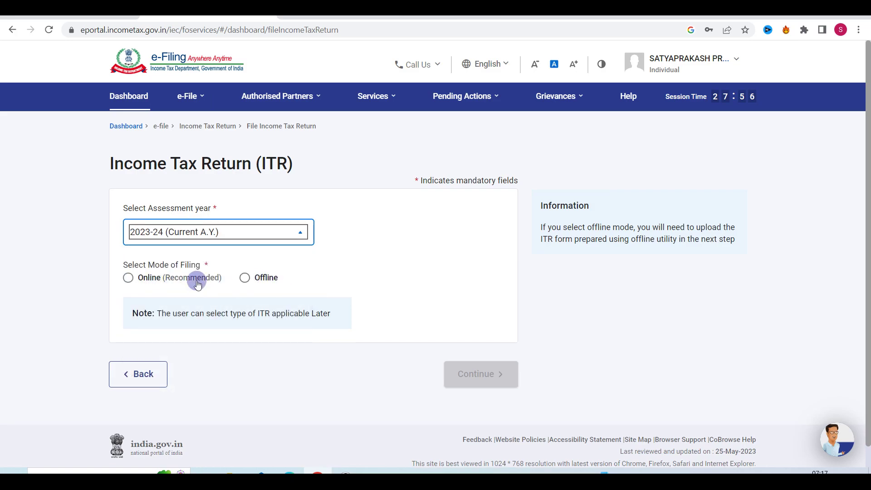
pyautogui.click(136, 280)
pyautogui.click(498, 384)
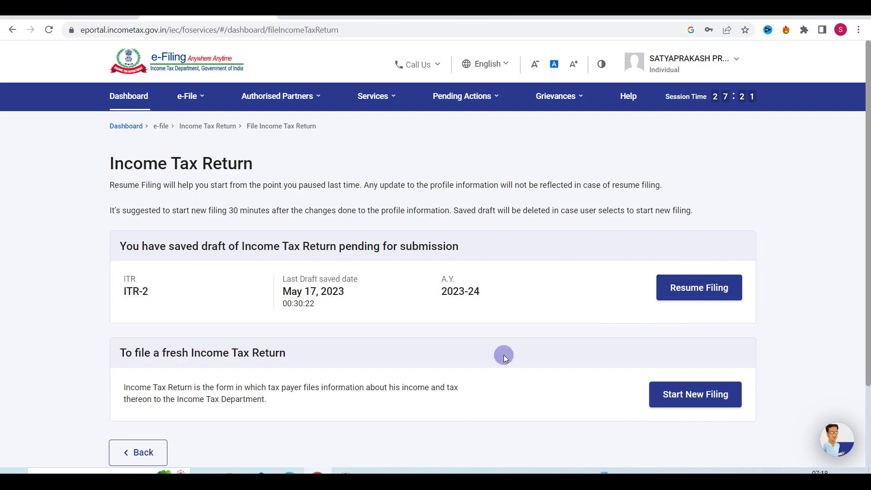
# Start a new filing instead of resuming the saved draft, with Individual as the applicable status
pyautogui.click(716, 399)
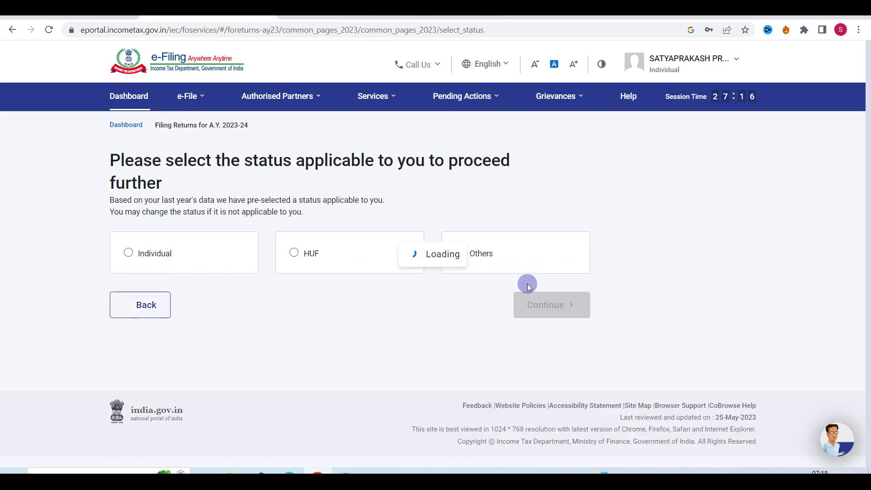
pyautogui.click(150, 254)
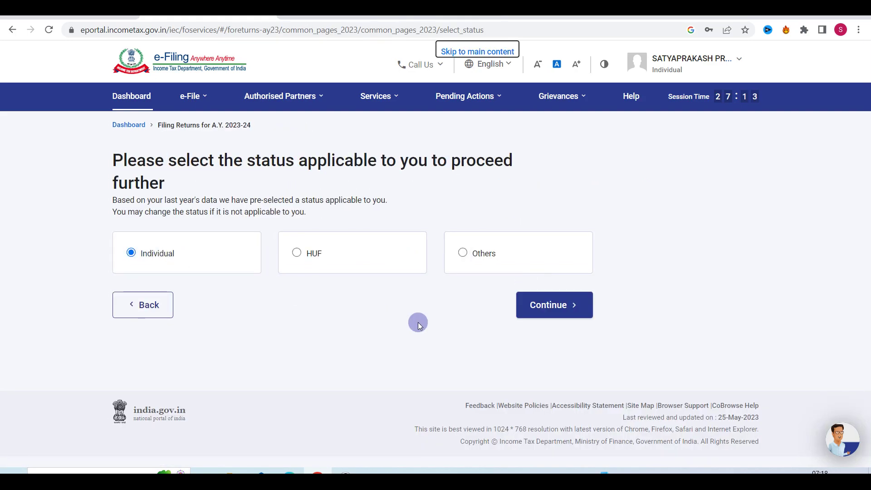
pyautogui.click(553, 315)
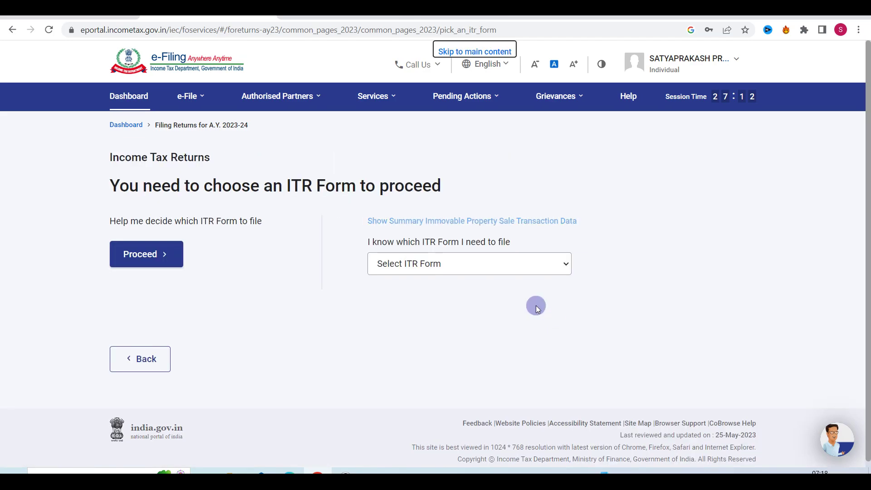
# Choose the ITR-1 form, proceed with it and get the return started
pyautogui.click(413, 263)
pyautogui.click(408, 317)
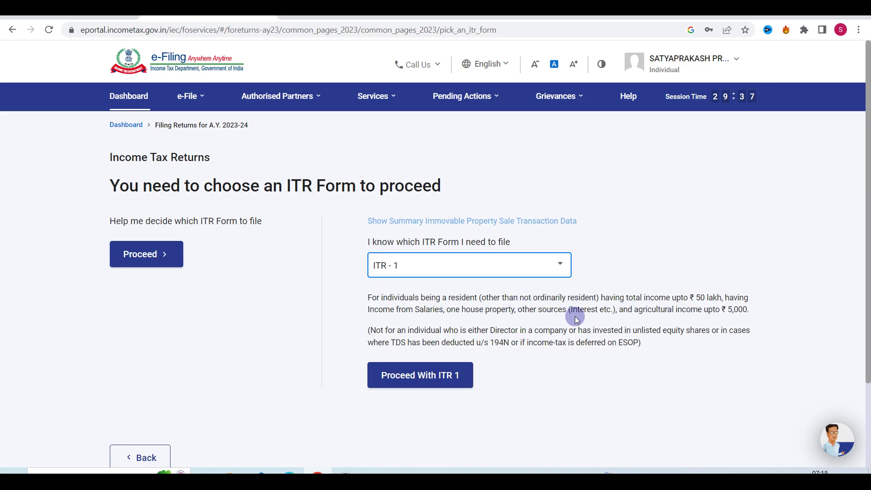
pyautogui.click(415, 384)
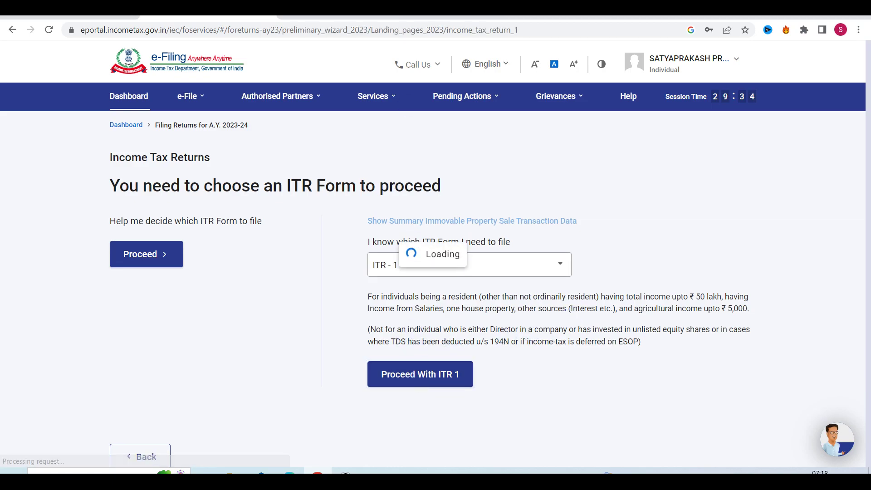
pyautogui.click(213, 366)
pyautogui.click(209, 360)
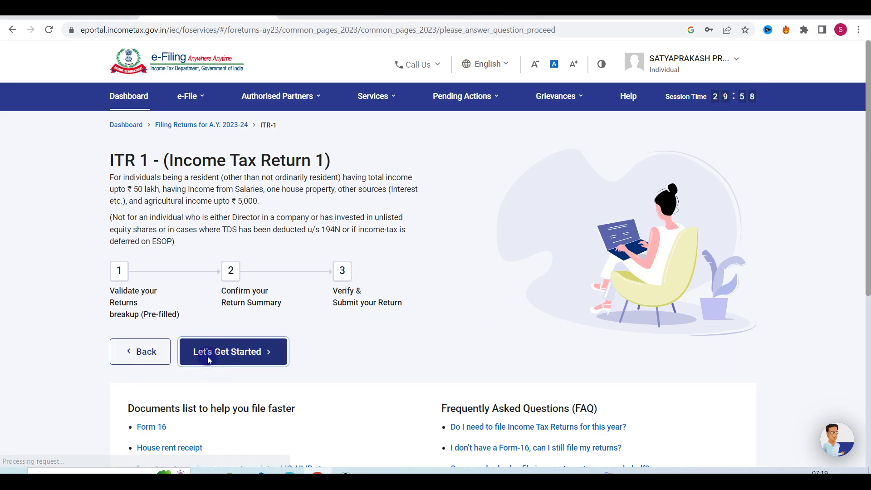
# Give "Taxable income is more than basic exemption limit" as the filing reason, continue and acknowledge the pre-filled data notice
pyautogui.click(129, 226)
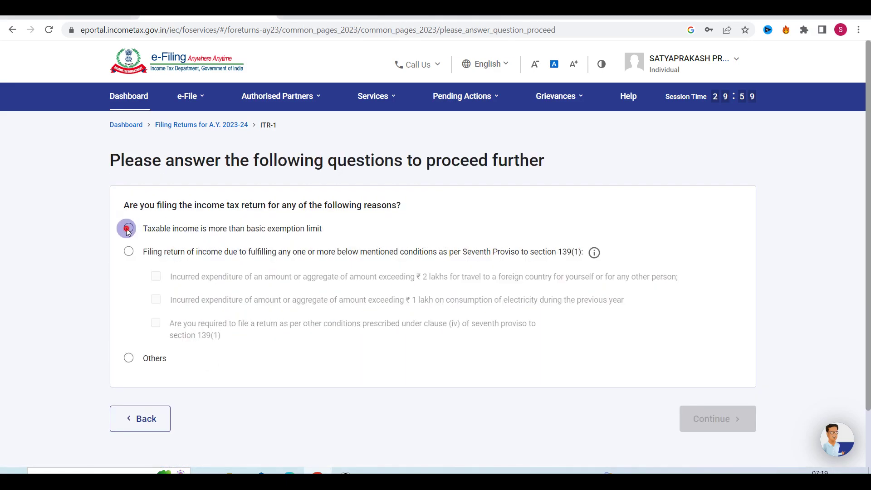
pyautogui.click(721, 421)
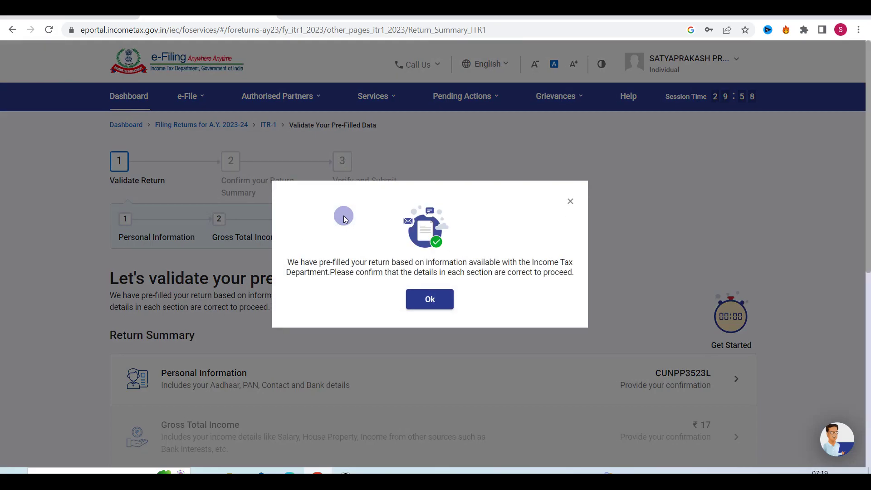
pyautogui.click(429, 299)
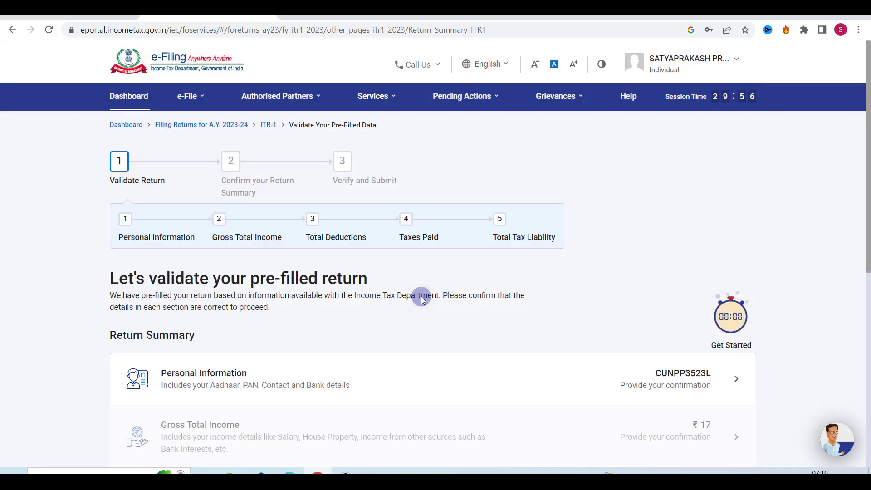
# Open the Personal Information section of the return and set the nature of employment to Others
pyautogui.scroll(-2, 423, 300)
pyautogui.scroll(-3, 422, 299)
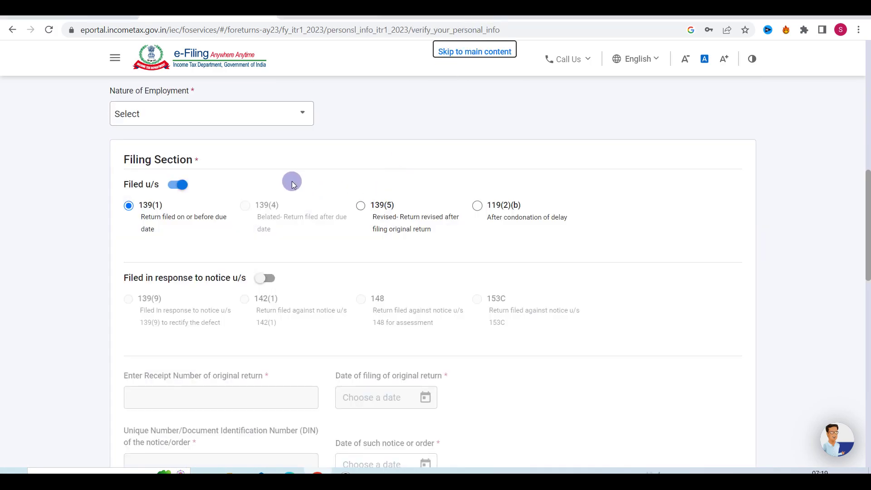
pyautogui.click(155, 116)
pyautogui.scroll(-3, 153, 206)
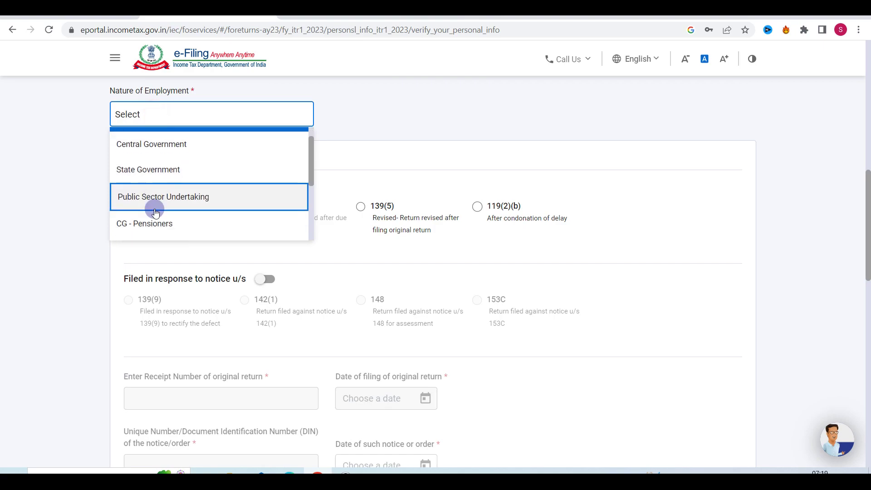
pyautogui.scroll(-2, 155, 213)
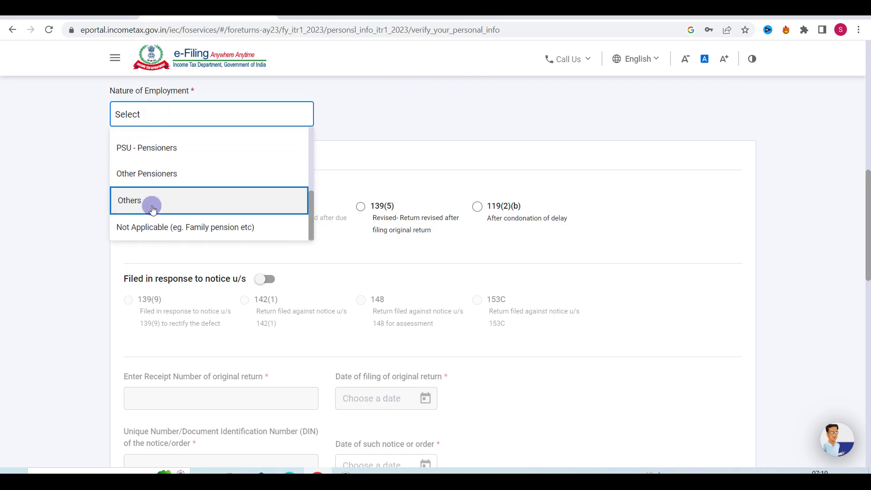
pyautogui.click(153, 208)
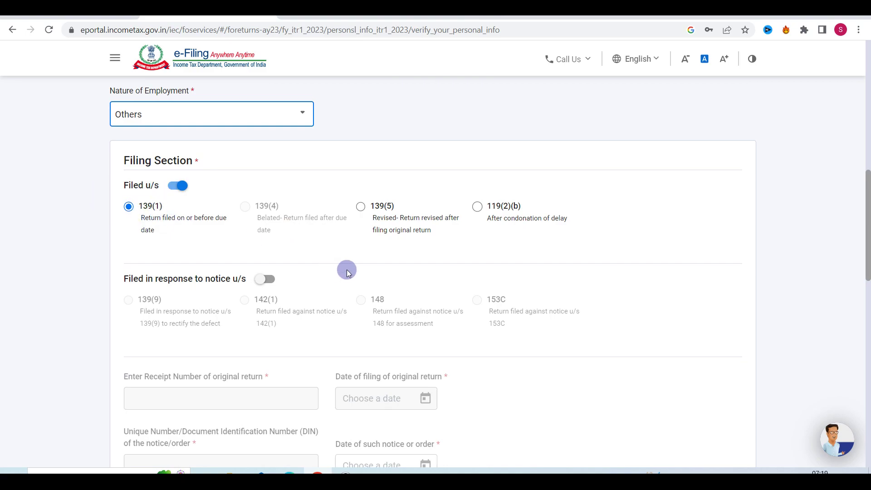
# Review the filing section, tax regime choice and bank details, and confirm the Personal Information section
pyautogui.scroll(-8, 347, 273)
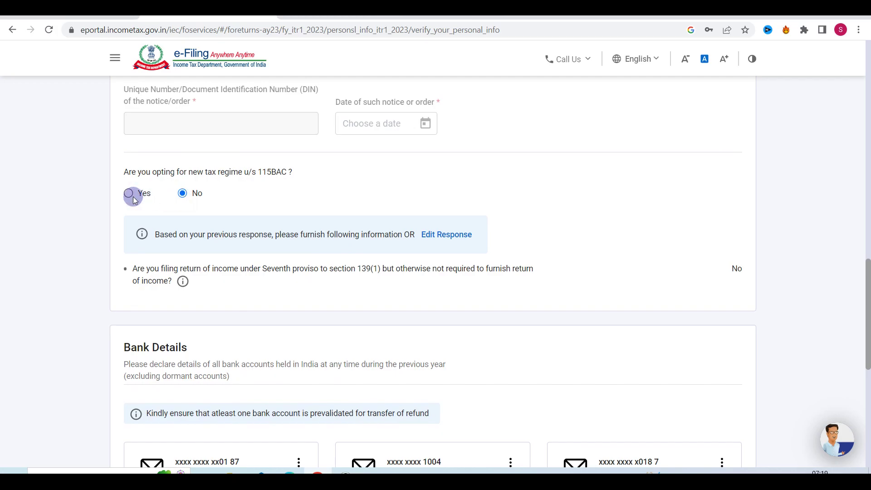
pyautogui.scroll(-5, 364, 331)
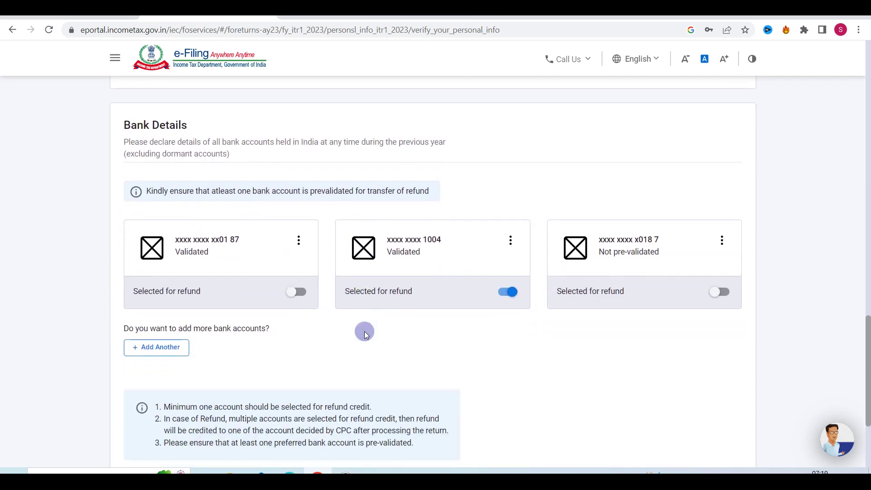
pyautogui.scroll(-1, 366, 334)
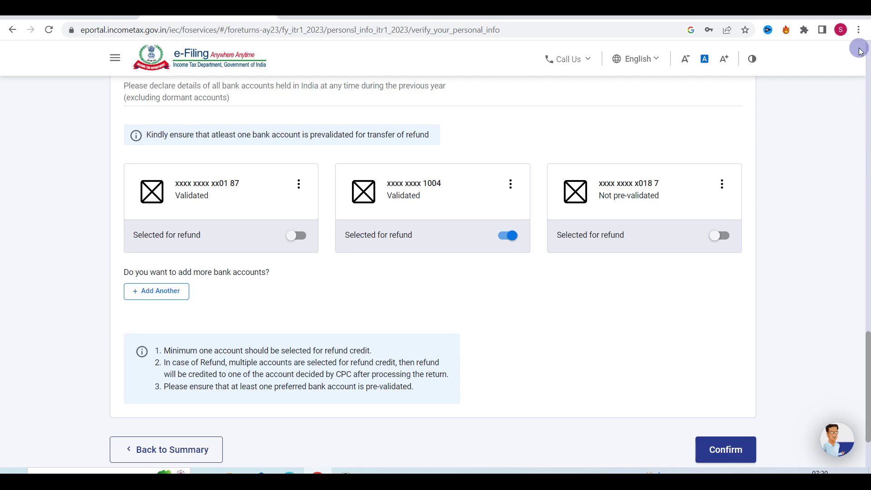
pyautogui.scroll(-3, 598, 386)
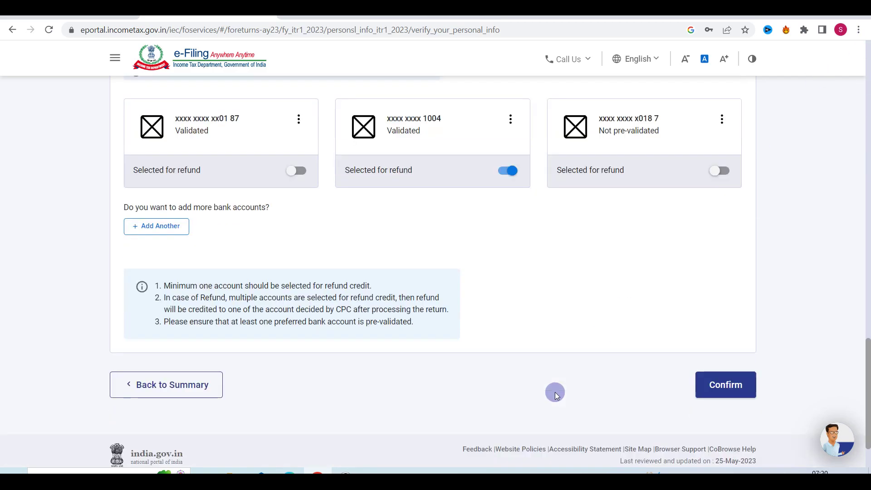
pyautogui.click(718, 356)
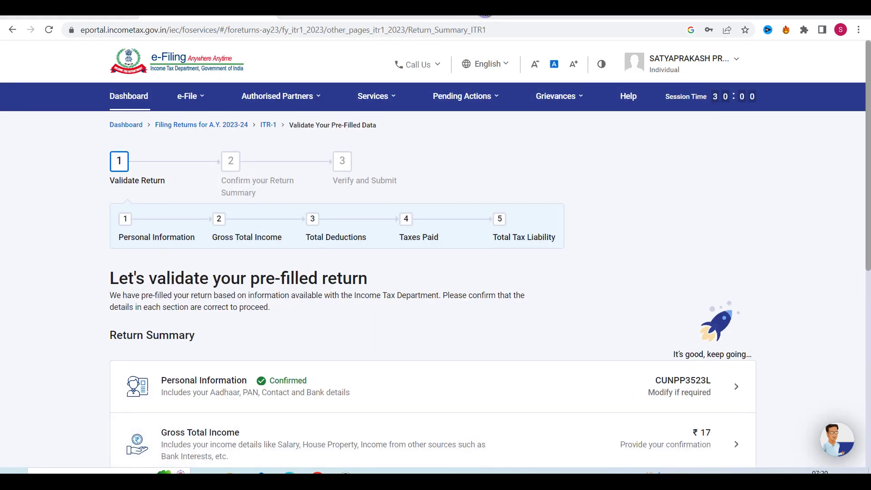
# Open the Gross Total Income section and proceed past the salary exemption questions to the income source details
pyautogui.scroll(-5, 408, 317)
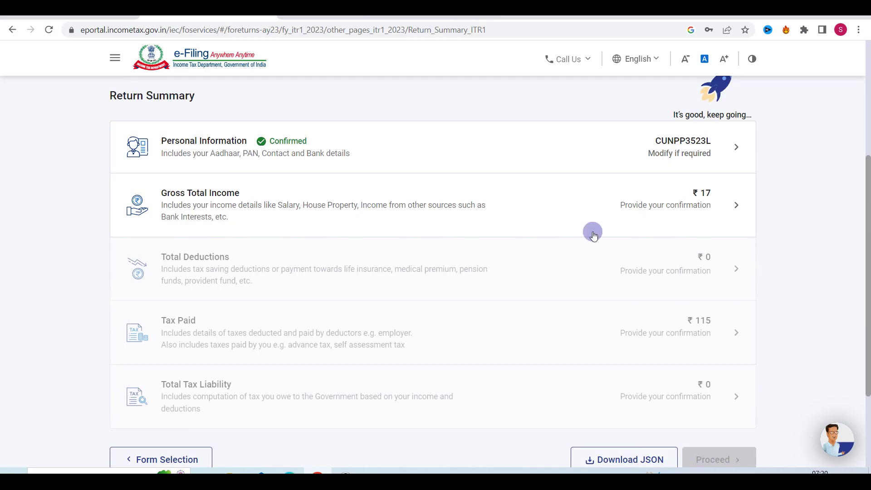
pyautogui.click(671, 202)
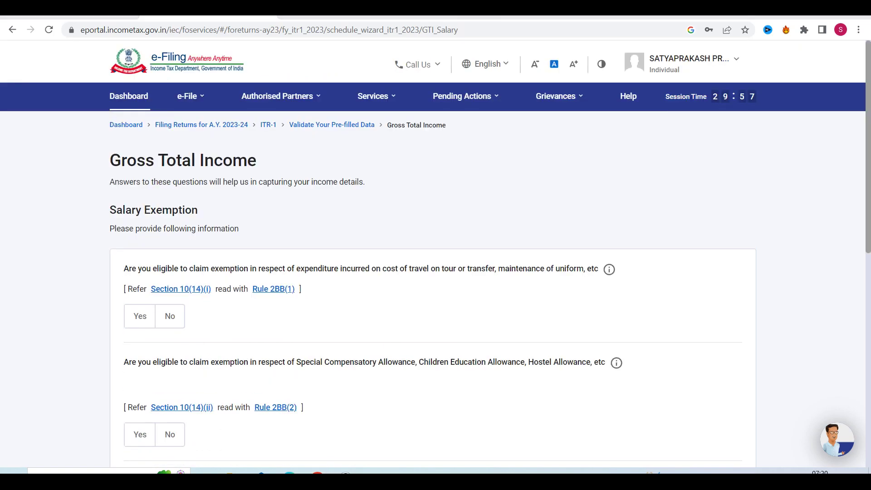
pyautogui.scroll(-4, 400, 344)
pyautogui.scroll(-5, 423, 359)
pyautogui.click(722, 321)
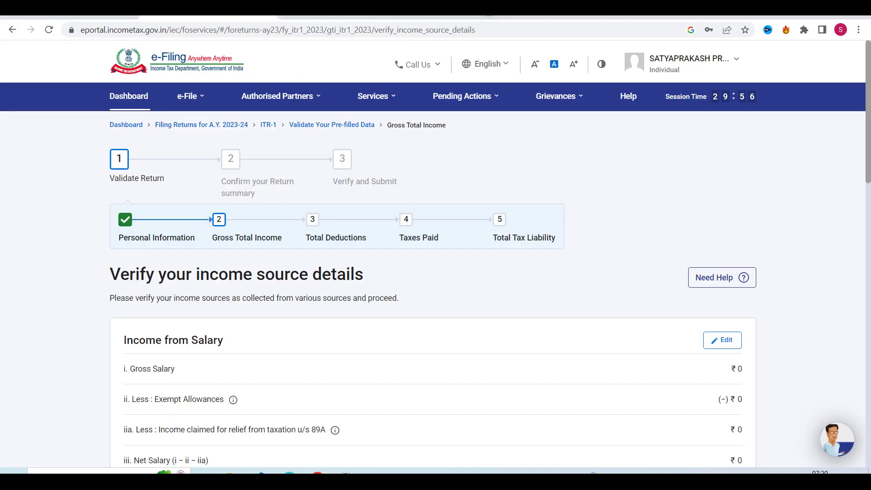
# Open Income from Salary for editing and set the salary as per section 17(1) to 400000
pyautogui.scroll(-3, 457, 342)
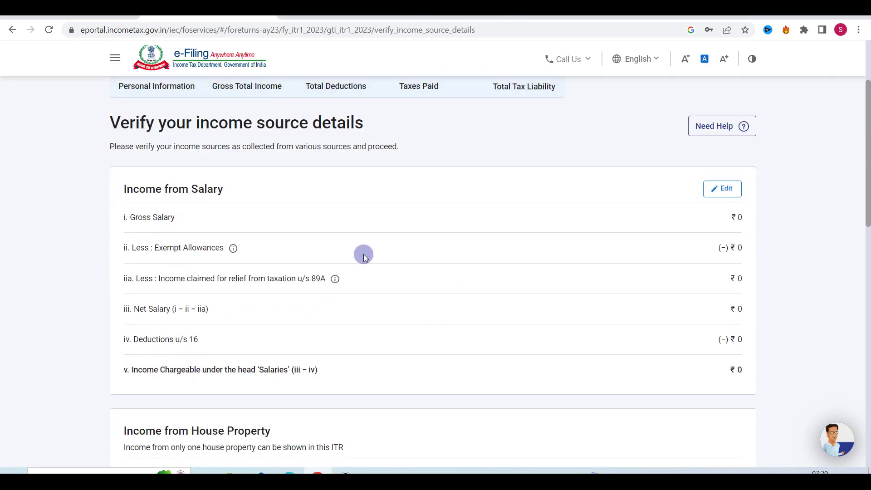
pyautogui.click(723, 195)
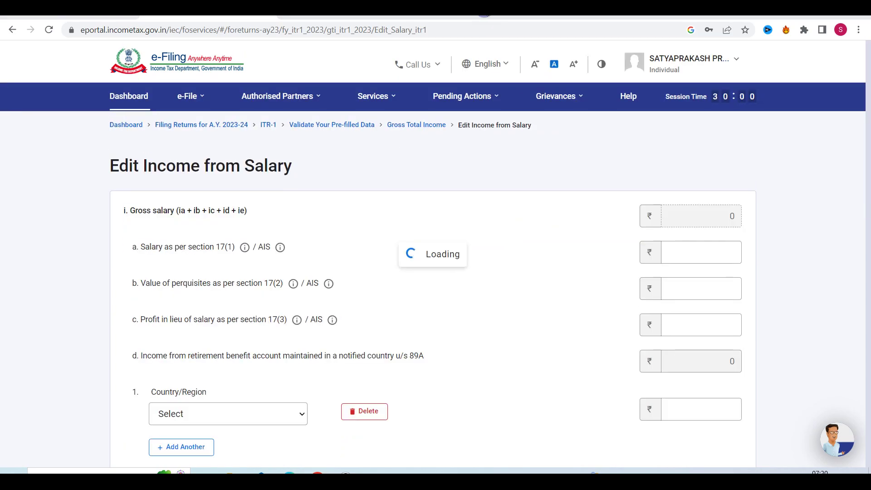
pyautogui.scroll(-2, 381, 271)
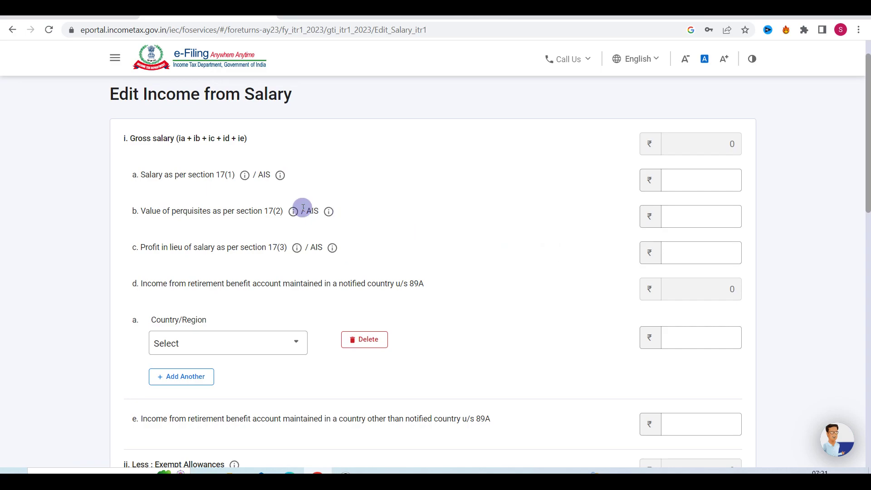
pyautogui.click(694, 186)
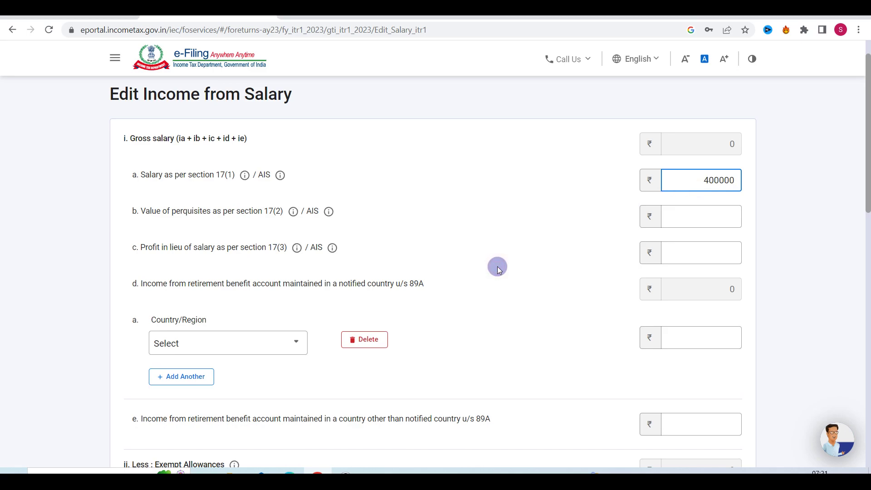
pyautogui.click(659, 186)
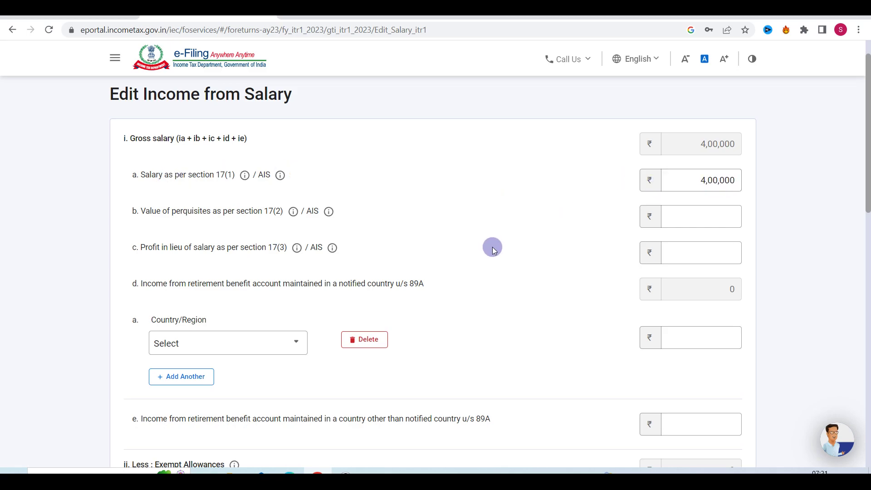
# Delete the empty Country/Region row under the retirement benefit account income u/s 89A
pyautogui.scroll(-2, 493, 250)
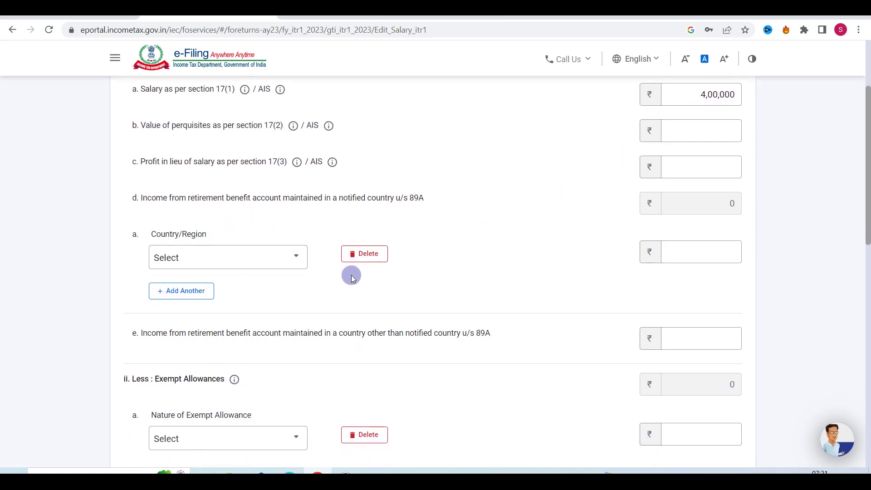
pyautogui.click(365, 255)
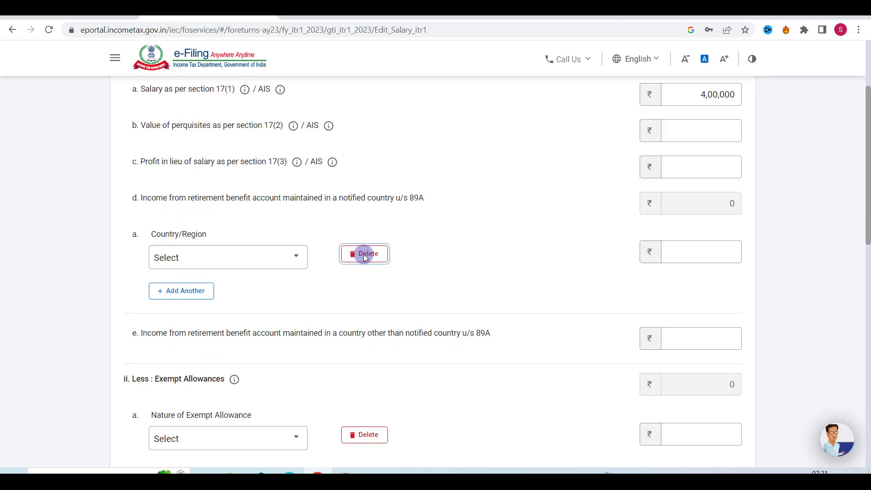
pyautogui.click(522, 298)
pyautogui.scroll(-2, 522, 295)
pyautogui.scroll(-1, 254, 245)
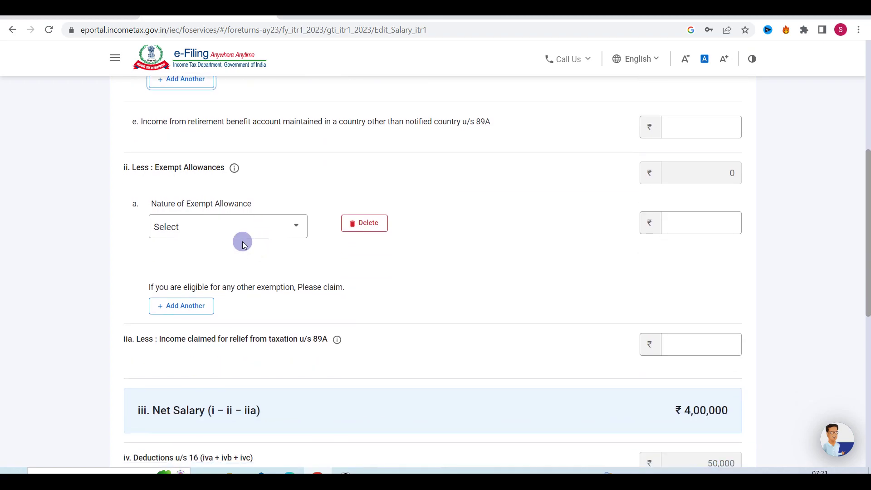
# Review the choices for the nature of exempt allowance and delete the empty exempt allowance row
pyautogui.click(277, 232)
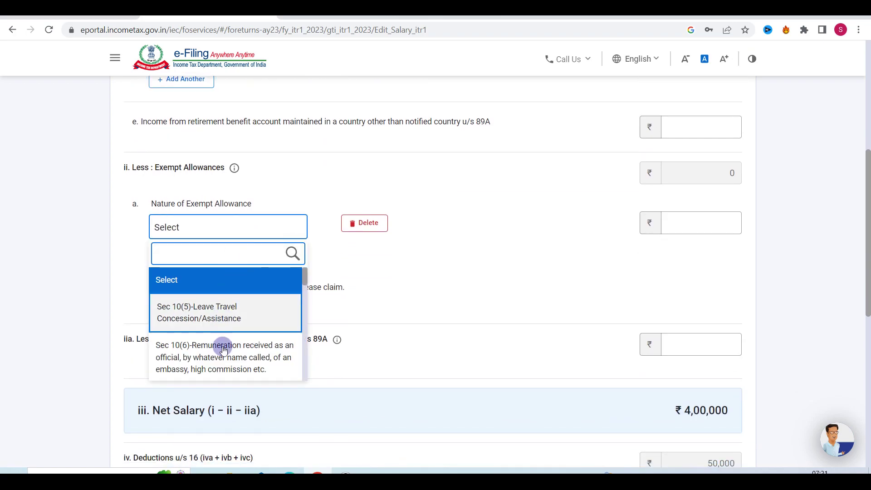
pyautogui.scroll(-3, 224, 363)
pyautogui.scroll(-5, 222, 369)
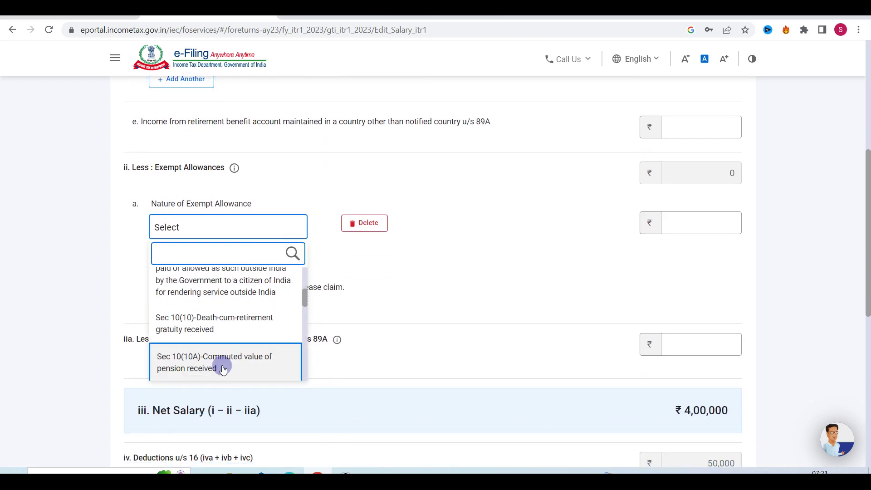
pyautogui.scroll(-5, 231, 319)
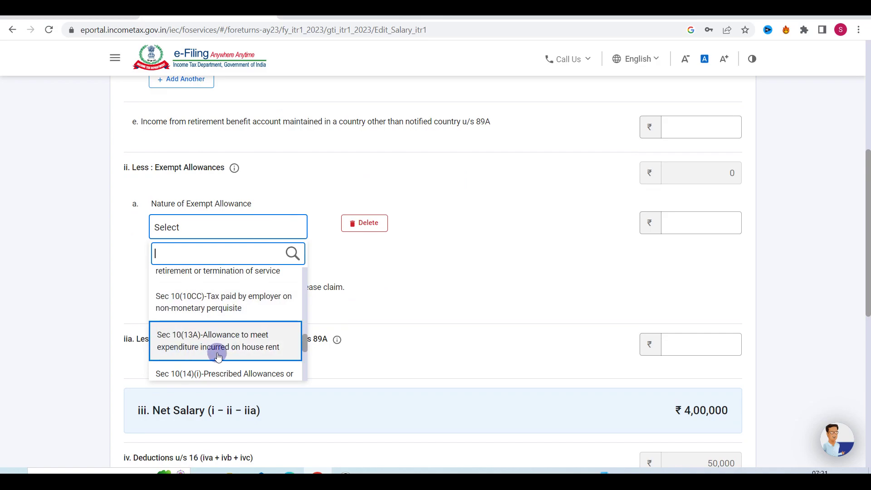
pyautogui.scroll(1, 221, 313)
pyautogui.scroll(3, 220, 309)
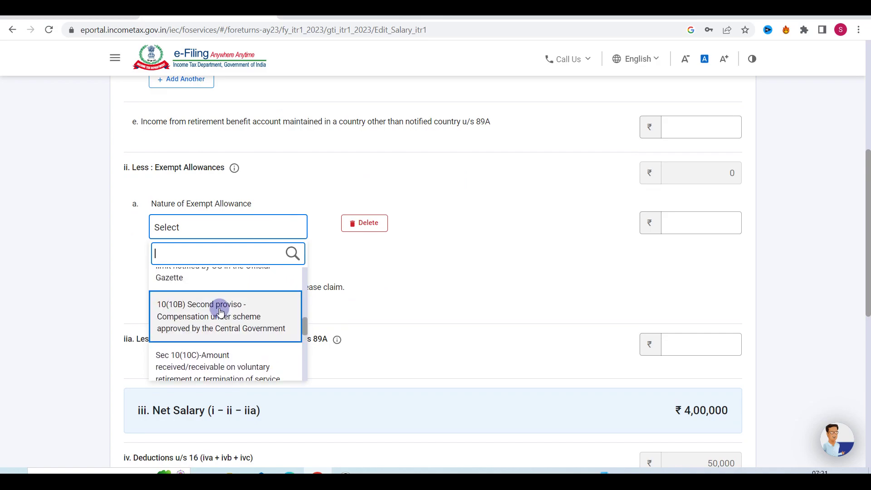
pyautogui.click(476, 277)
pyautogui.click(701, 219)
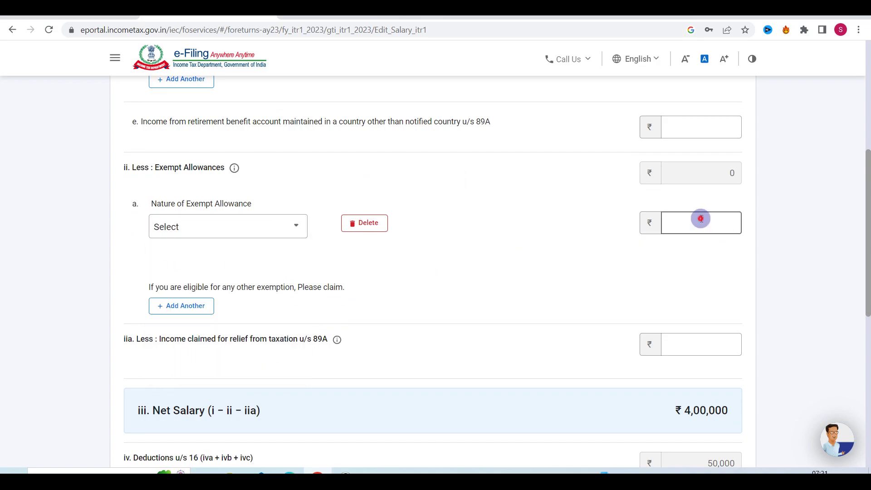
pyautogui.click(359, 225)
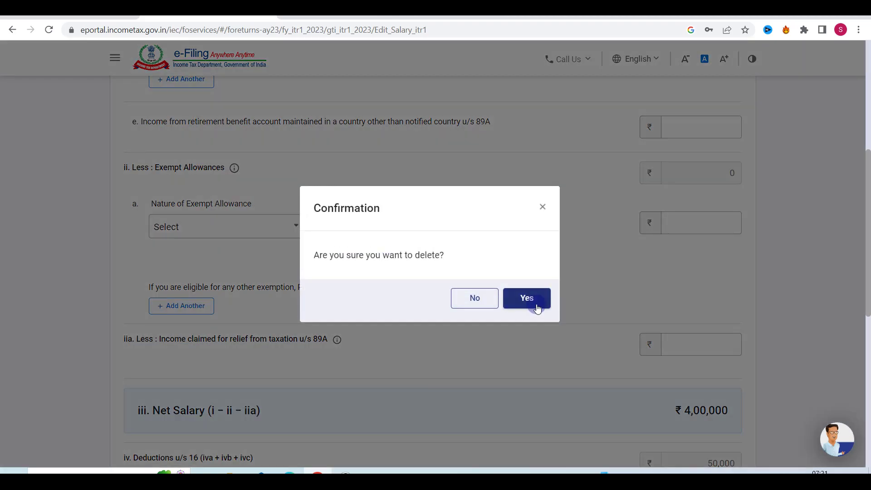
pyautogui.click(536, 304)
# Leave the professional tax u/s 16(iii) blank and save the salary income details
pyautogui.scroll(-5, 537, 304)
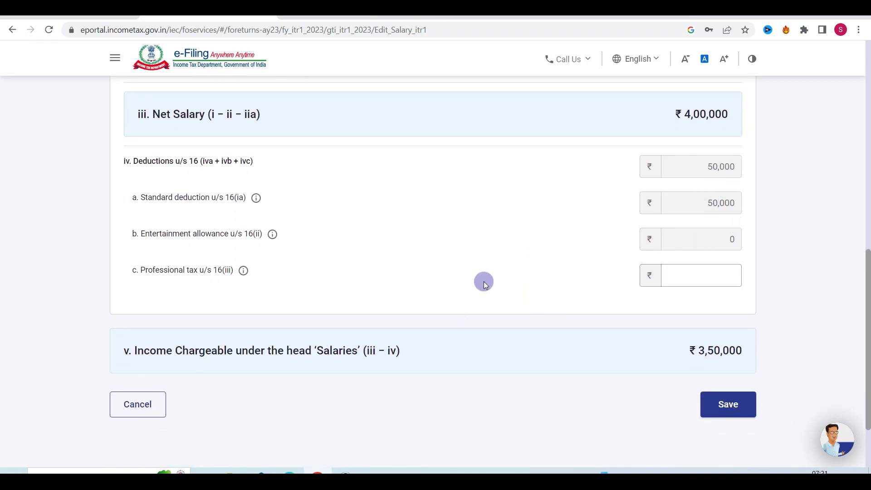
pyautogui.click(718, 282)
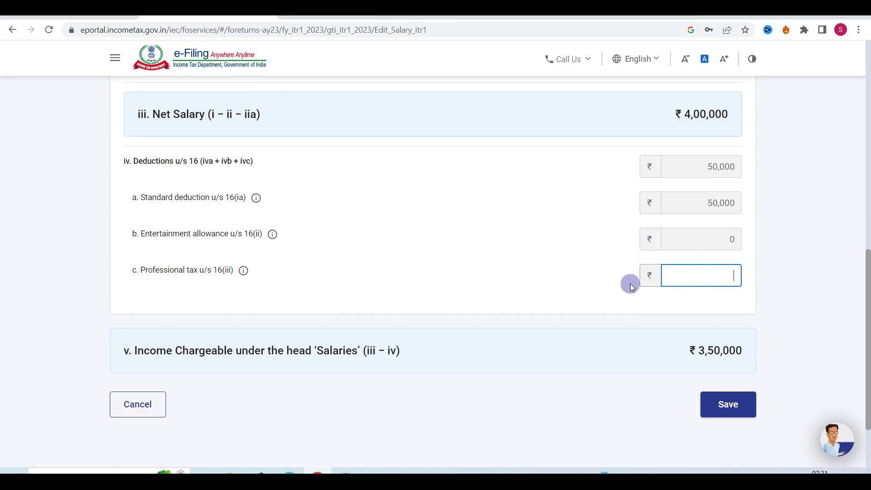
pyautogui.click(507, 276)
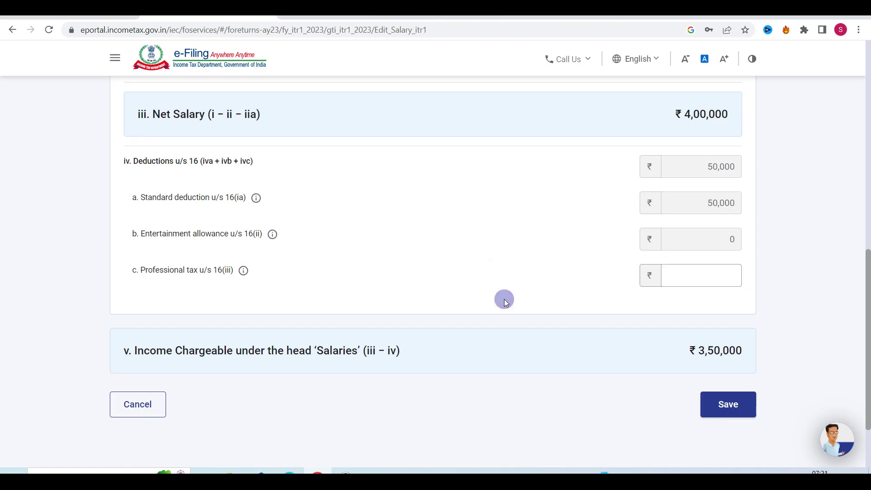
pyautogui.click(726, 406)
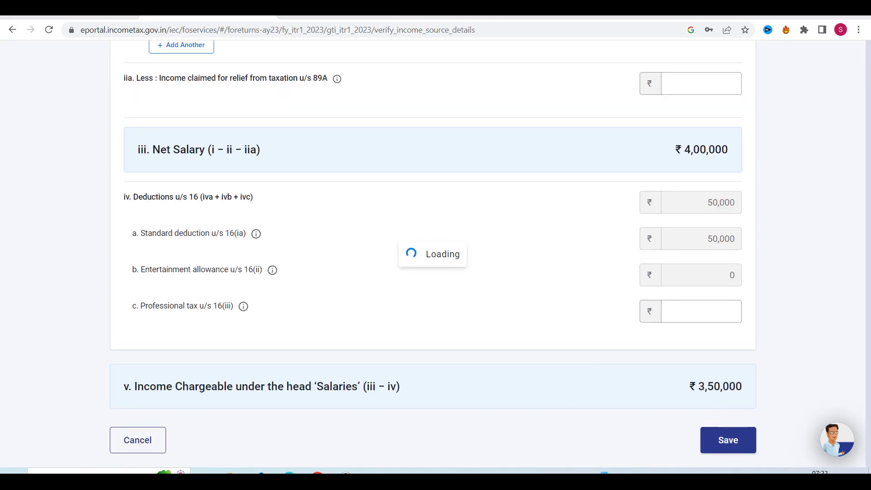
# Open the breakup details for Income from House Property and set the type of house property to Let Out
pyautogui.scroll(-8, 470, 339)
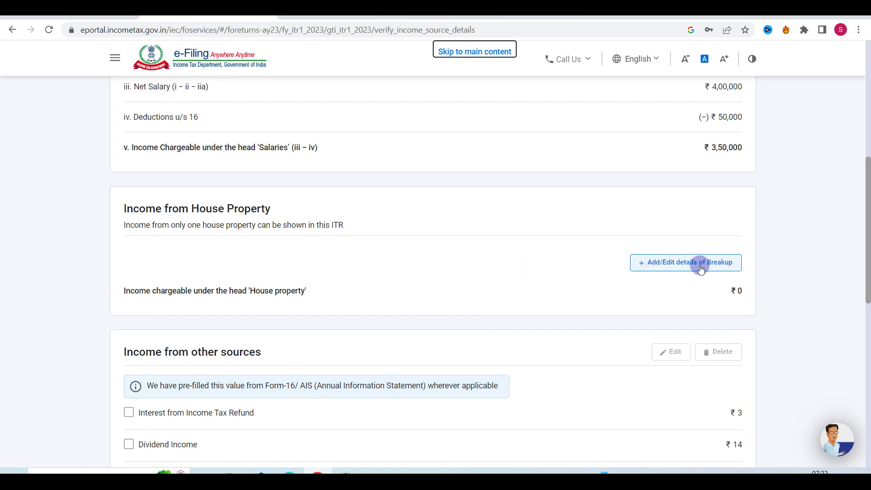
pyautogui.click(656, 268)
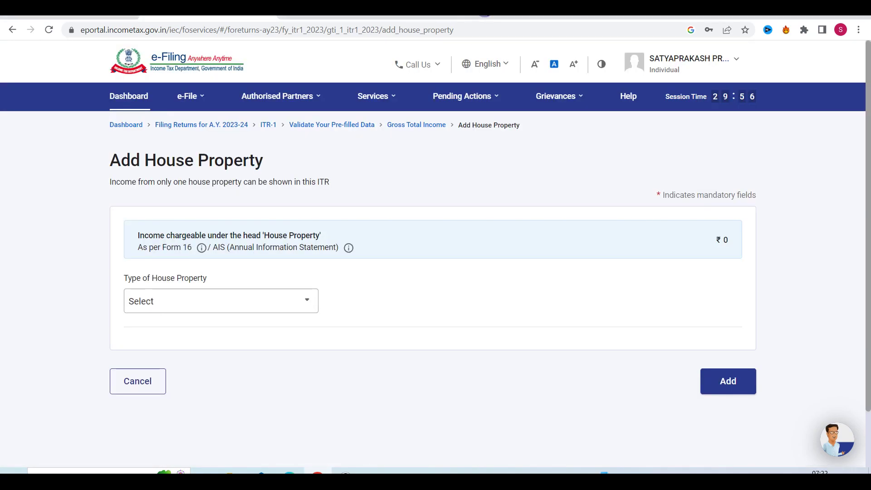
pyautogui.click(169, 304)
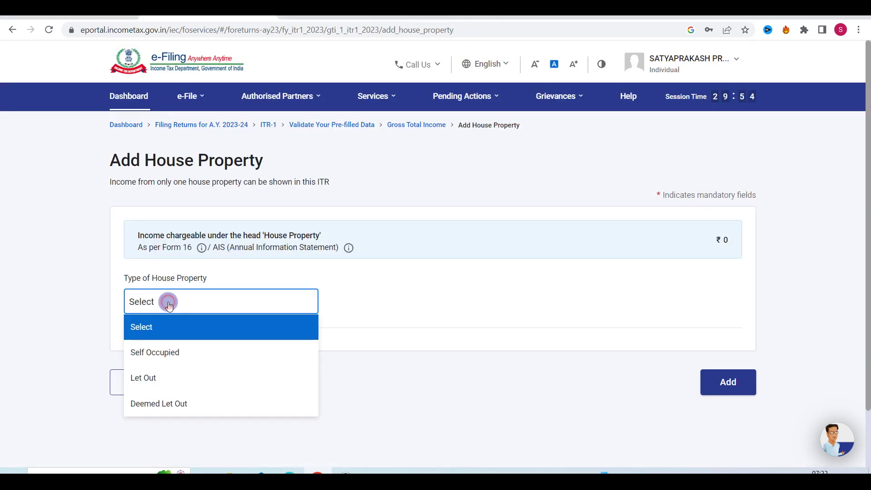
pyautogui.click(157, 355)
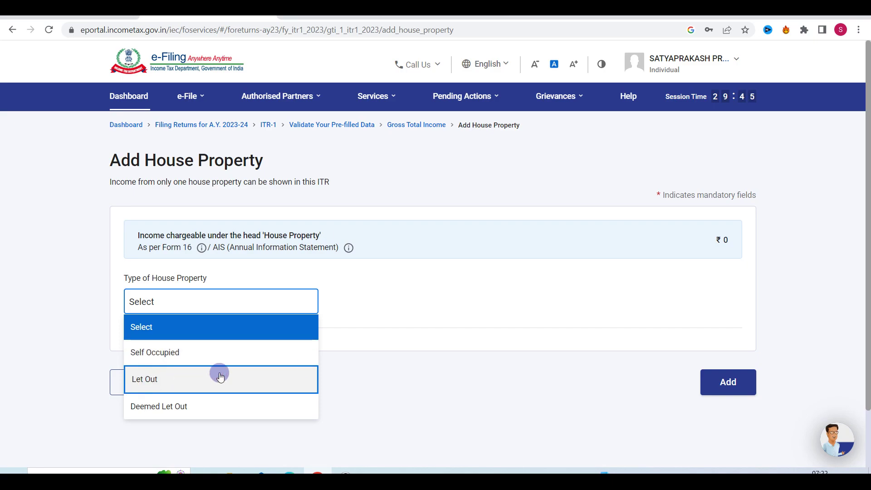
pyautogui.click(147, 384)
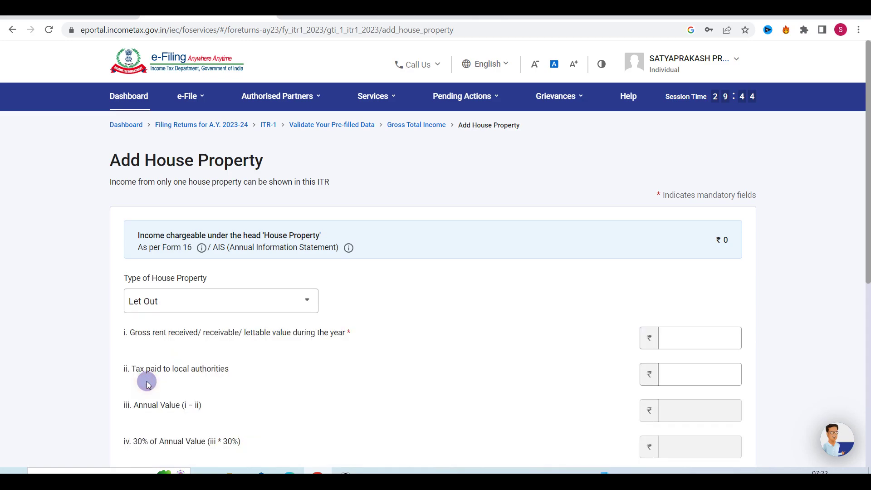
# Examine the Let Out fields, from gross rent and local tax to interest on borrowed capital and arrears of rent
pyautogui.scroll(-3, 336, 318)
pyautogui.click(674, 182)
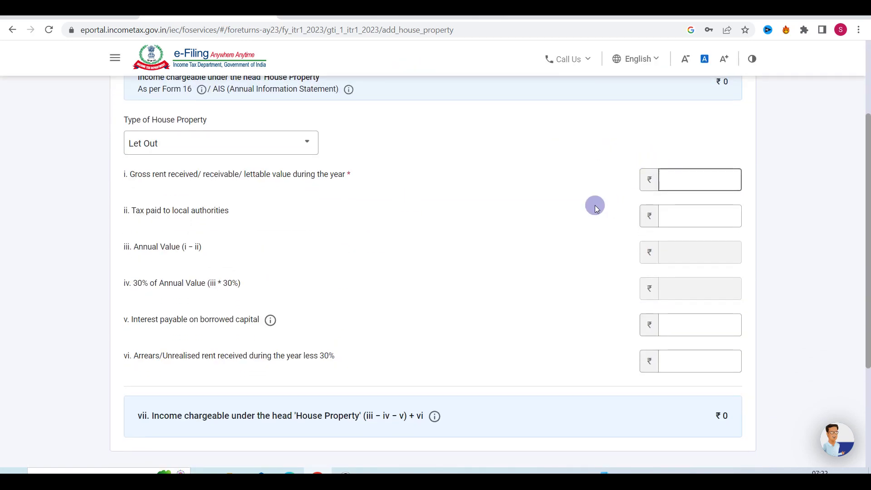
pyautogui.click(699, 216)
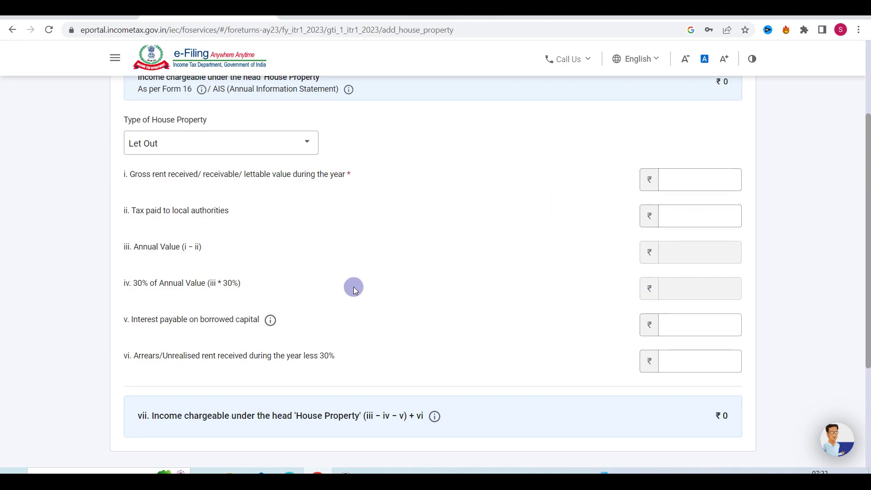
pyautogui.click(229, 287)
pyautogui.click(237, 319)
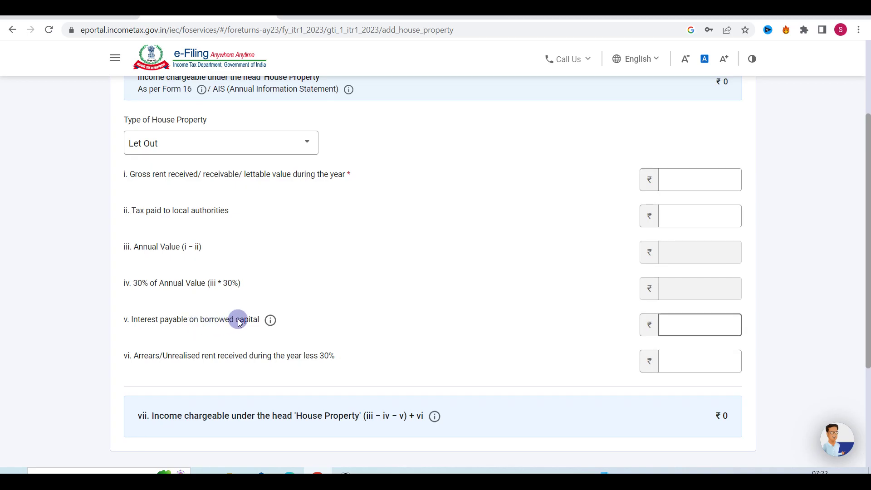
pyautogui.click(671, 328)
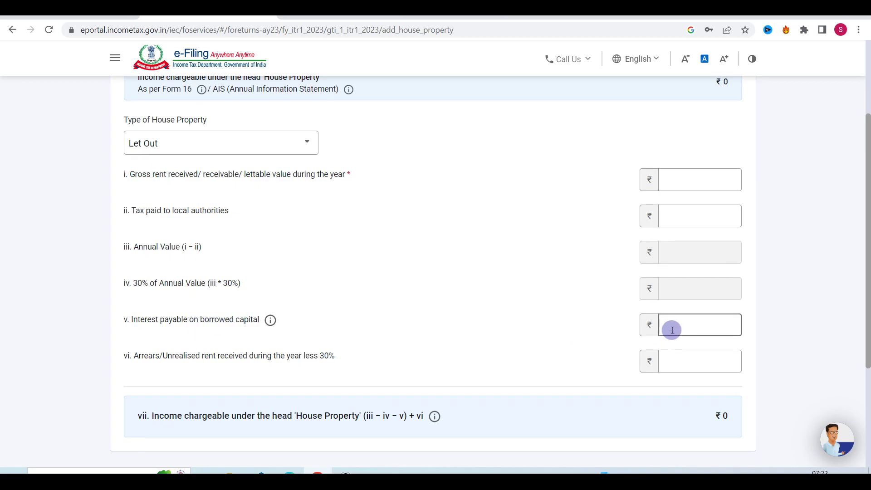
pyautogui.scroll(-2, 699, 333)
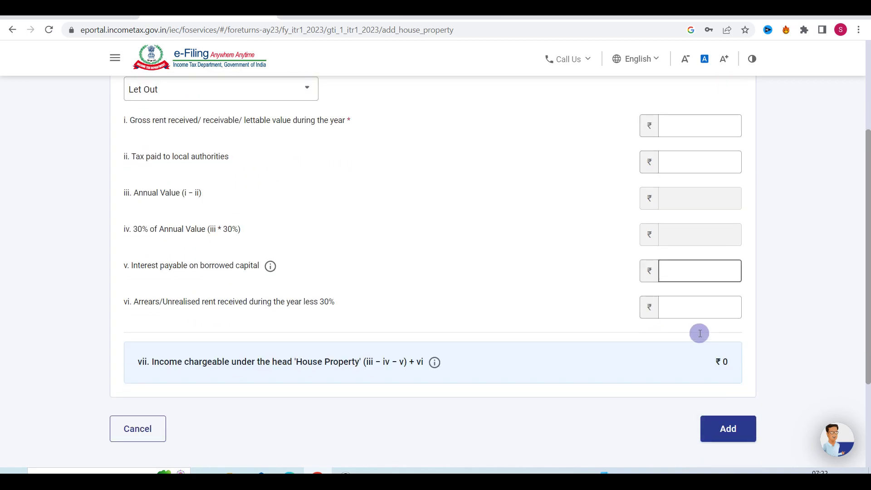
pyautogui.scroll(3, 699, 334)
# Switch the house property type to Self Occupied, check the interest on borrowed capital field, and cancel adding the property
pyautogui.click(251, 197)
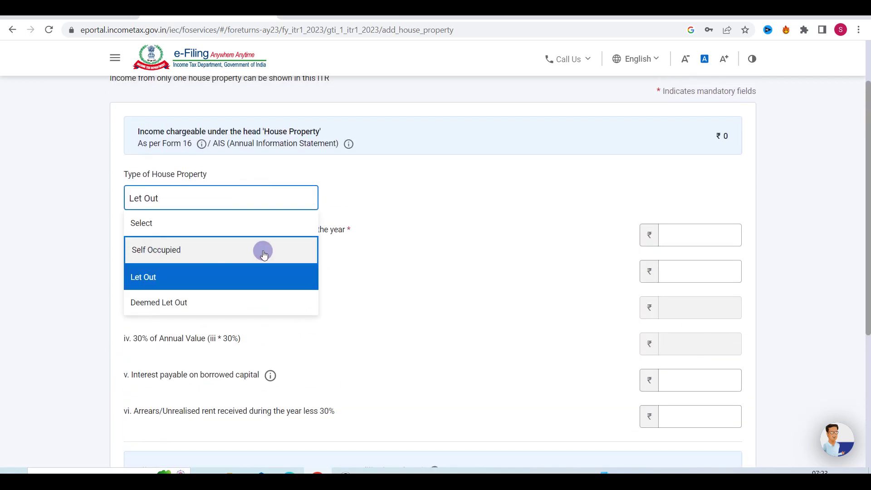
pyautogui.click(149, 251)
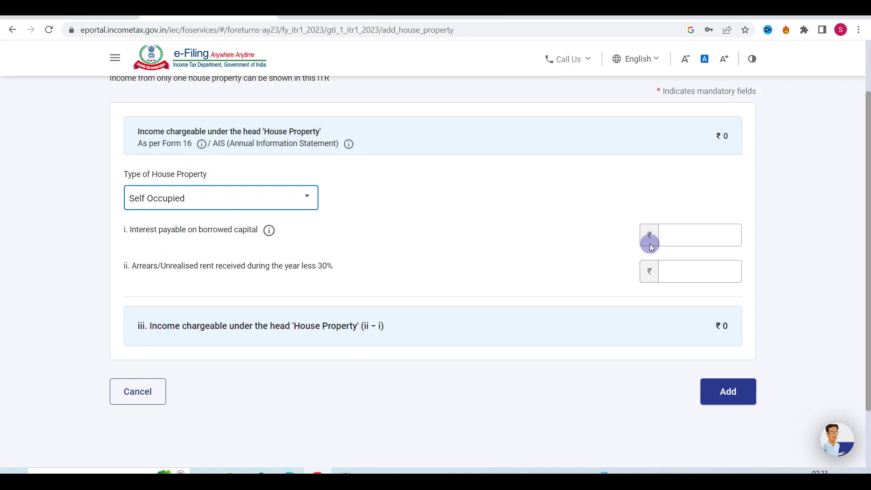
pyautogui.click(680, 248)
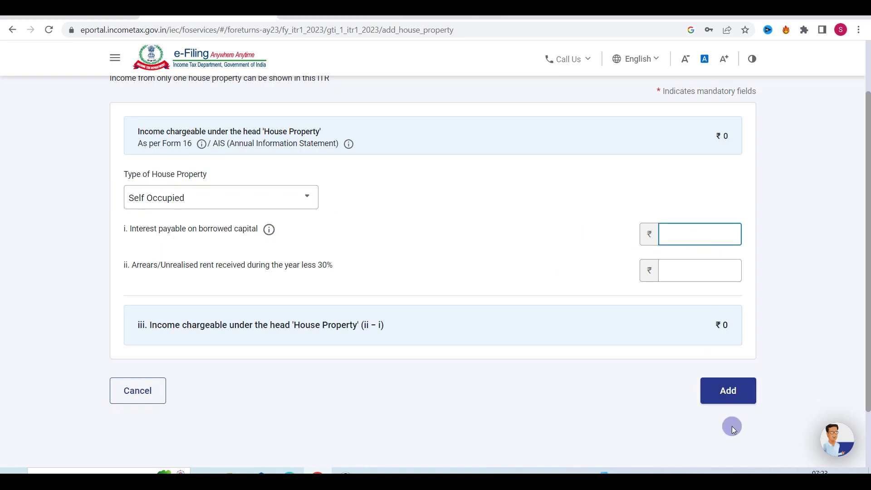
pyautogui.click(123, 391)
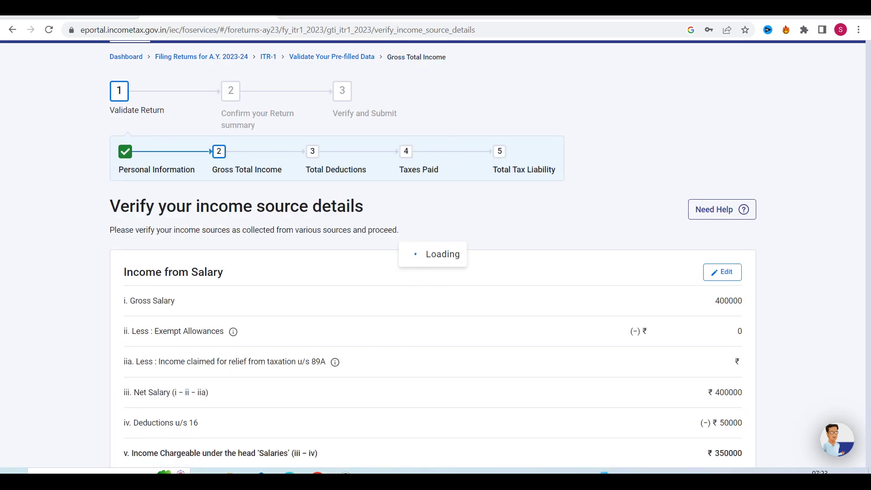
# Select the Interest from Income Tax Refund entry under Income from other sources, and clear its selection again
pyautogui.scroll(-10, 437, 351)
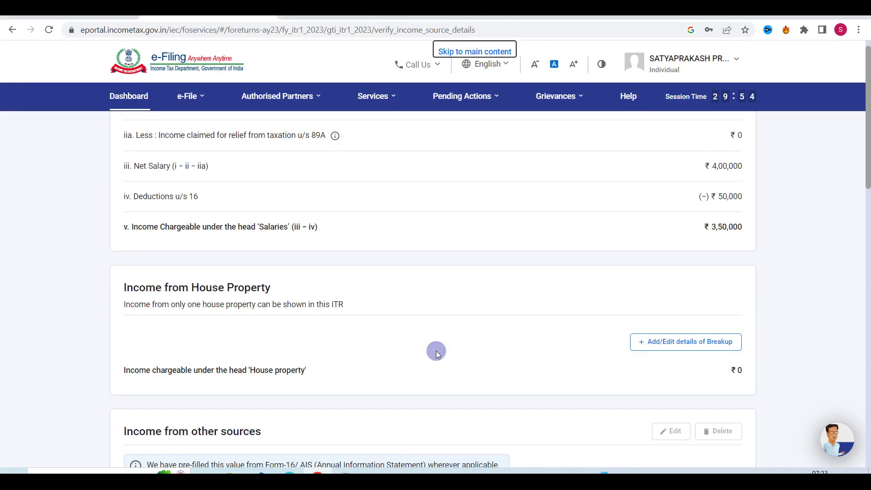
pyautogui.scroll(-3, 437, 350)
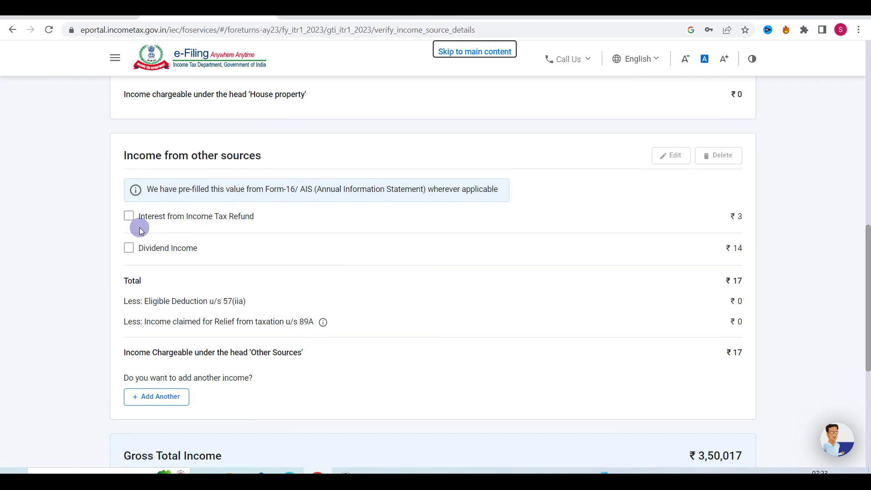
pyautogui.click(131, 219)
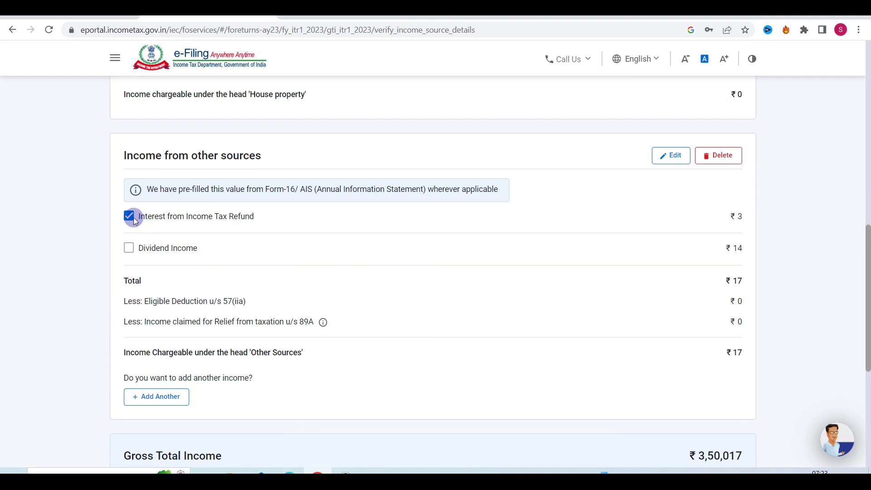
pyautogui.click(133, 222)
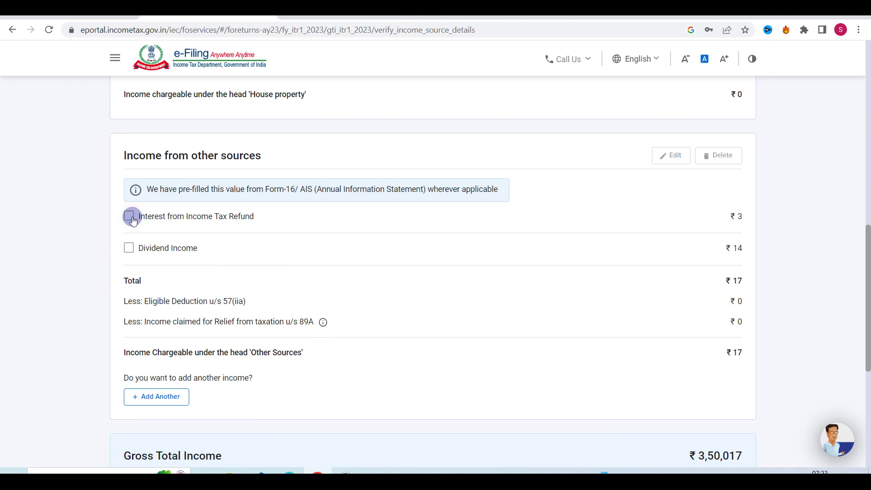
pyautogui.click(129, 219)
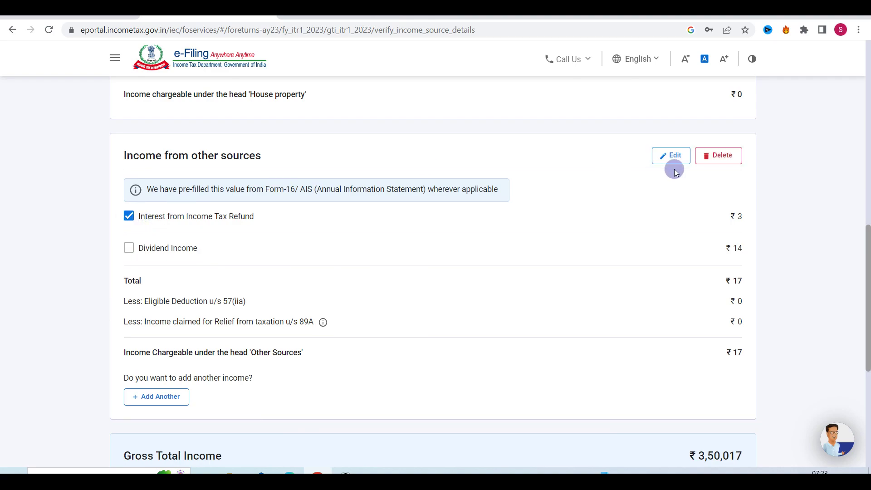
pyautogui.click(129, 218)
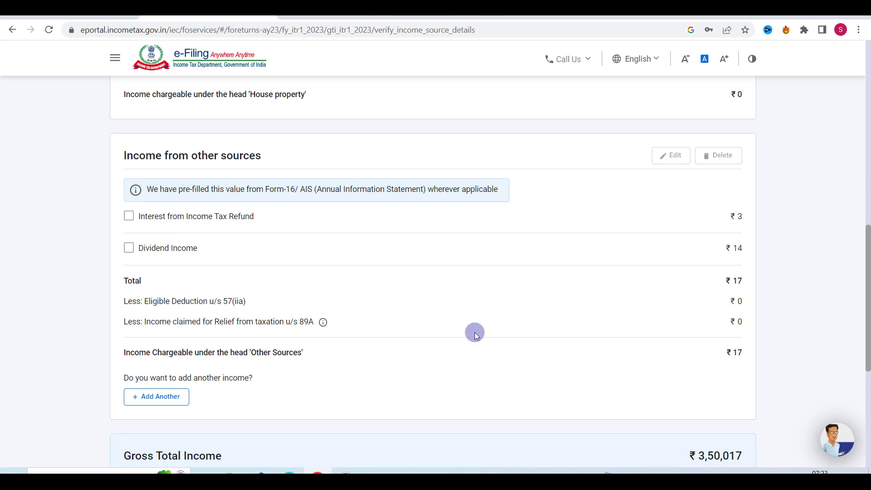
# Add another income from other sources, answering Yes for interest from savings bank accounts with an amount of 500
pyautogui.scroll(-2, 477, 335)
pyautogui.scroll(-1, 249, 233)
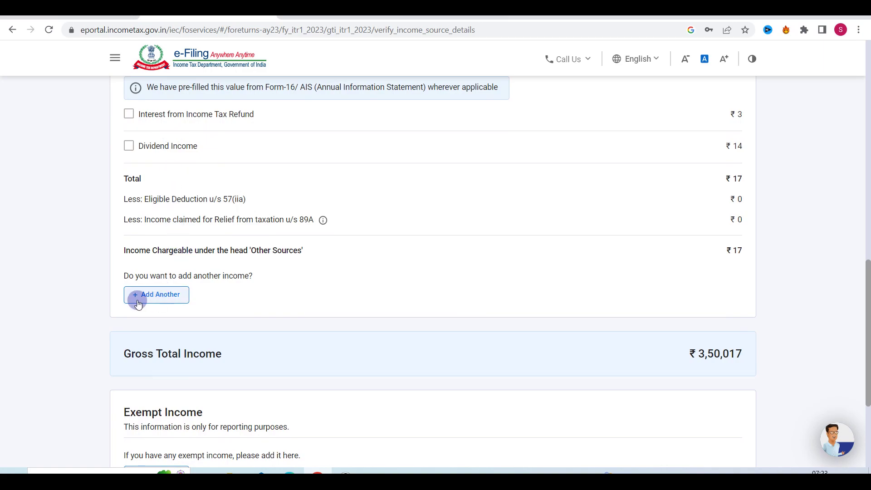
pyautogui.click(163, 301)
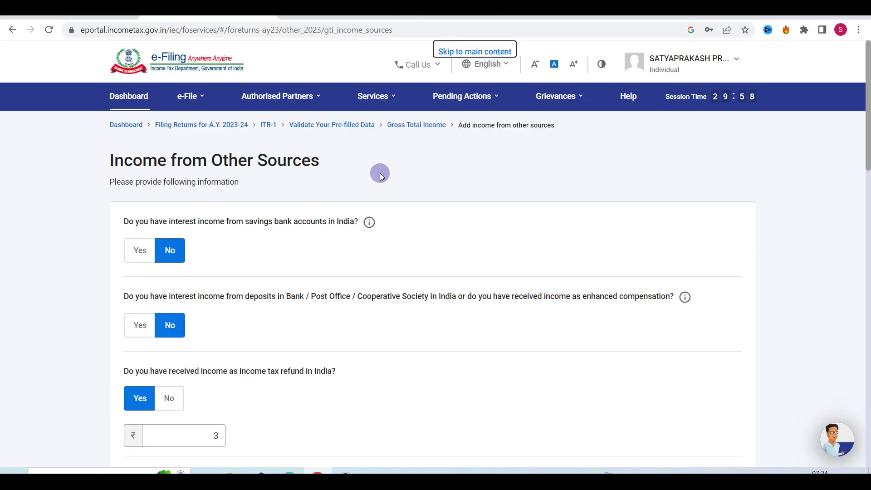
pyautogui.scroll(-3, 345, 372)
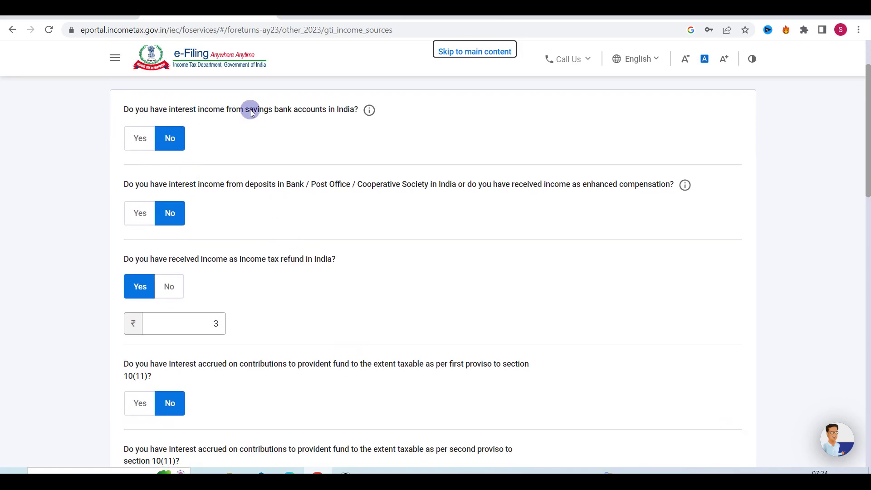
pyautogui.click(140, 140)
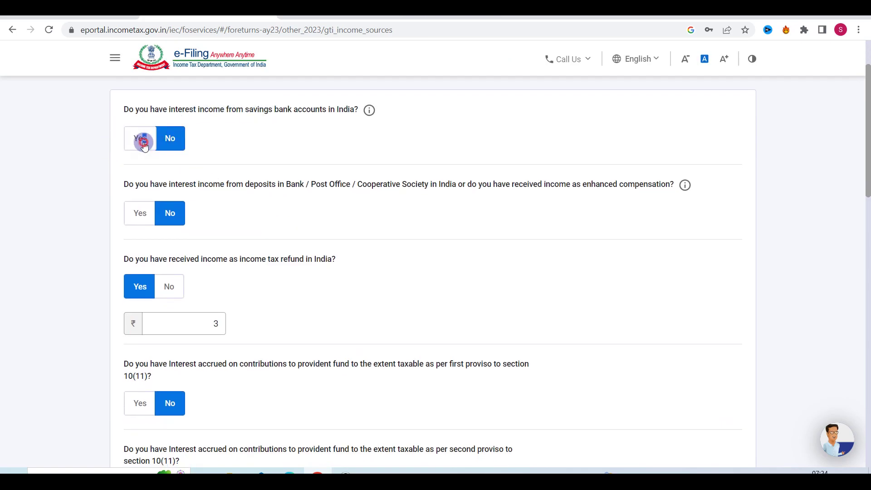
pyautogui.click(181, 179)
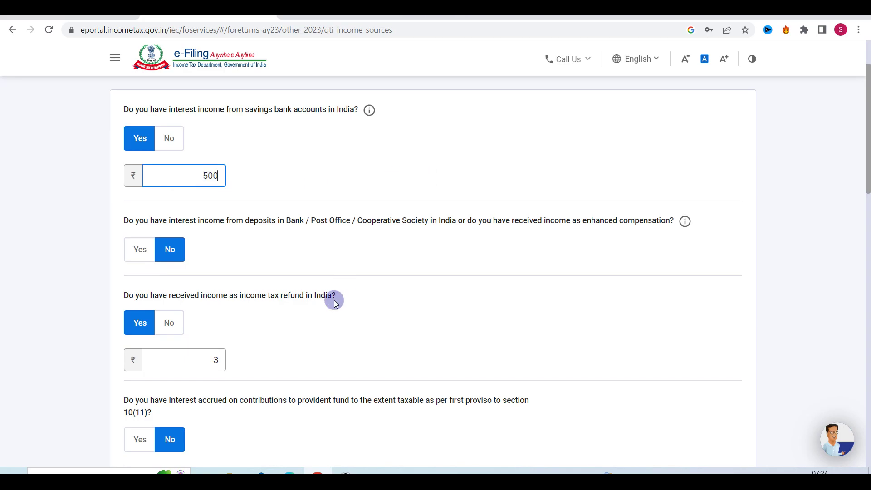
# Check the remaining other-source income questions down to the quarterly dividend break-up, and continue to the income verification page
pyautogui.scroll(-2, 334, 300)
pyautogui.scroll(-3, 183, 300)
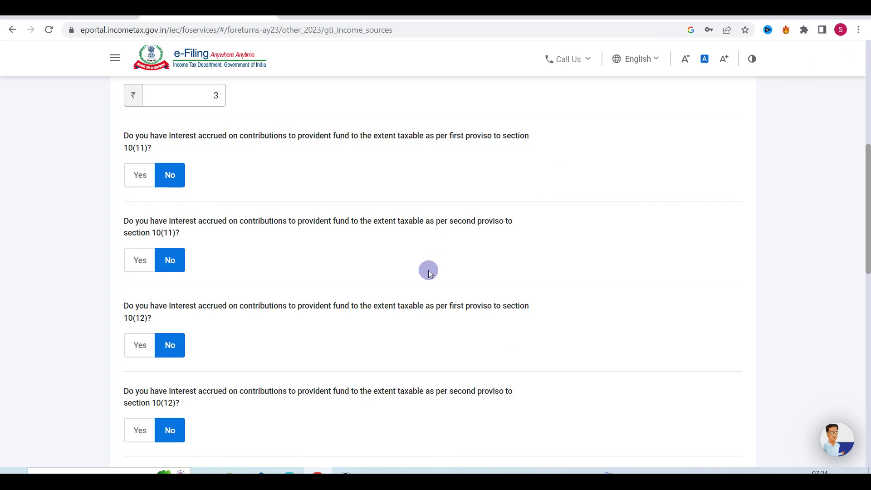
pyautogui.scroll(-1, 428, 271)
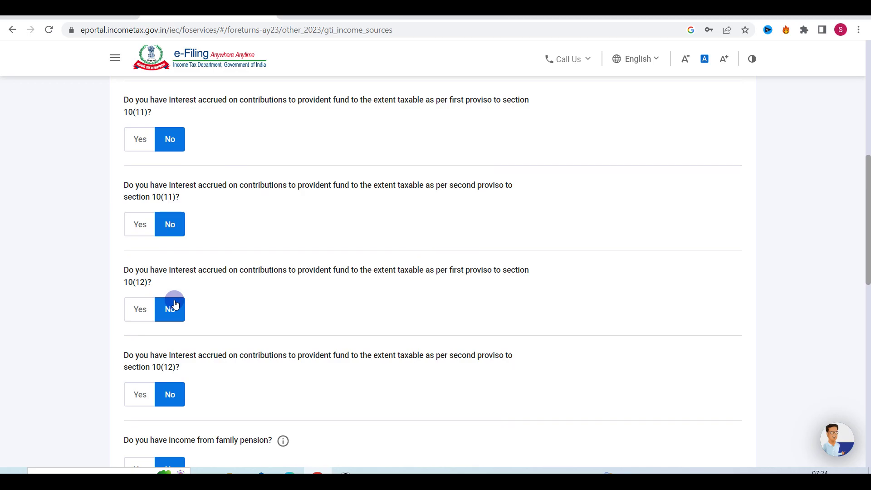
pyautogui.scroll(-7, 176, 305)
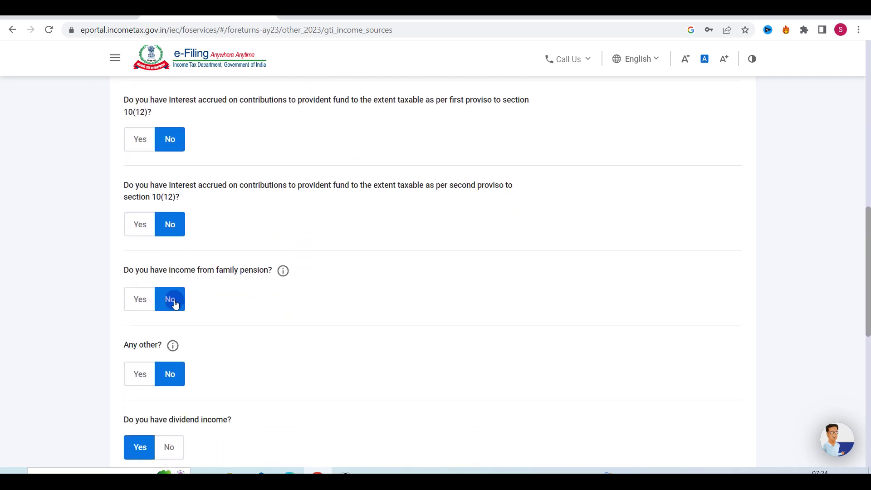
pyautogui.scroll(-3, 177, 361)
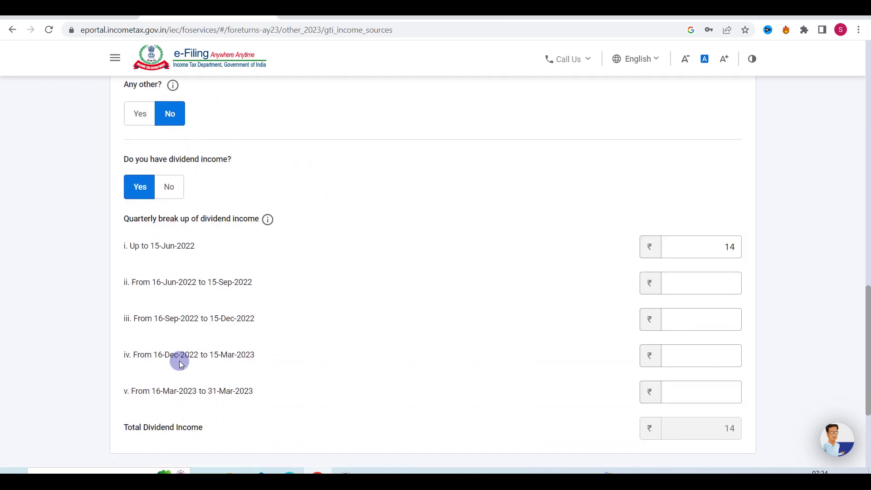
pyautogui.scroll(-3, 561, 357)
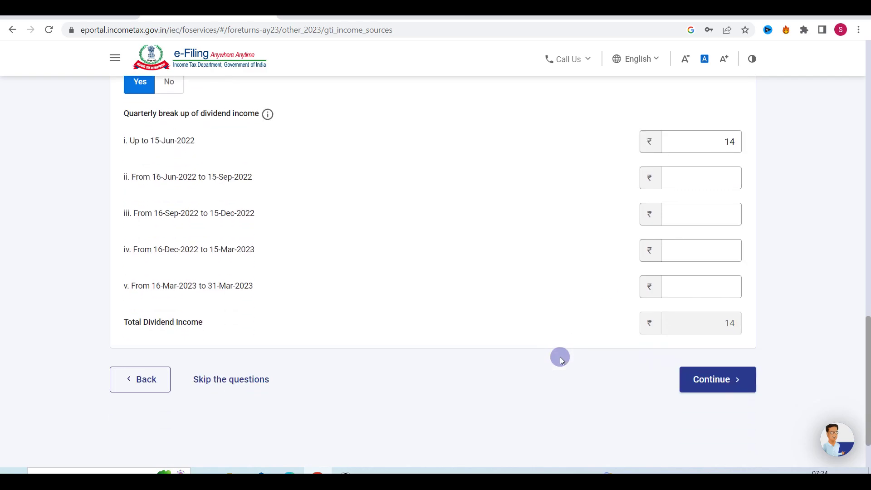
pyautogui.click(716, 379)
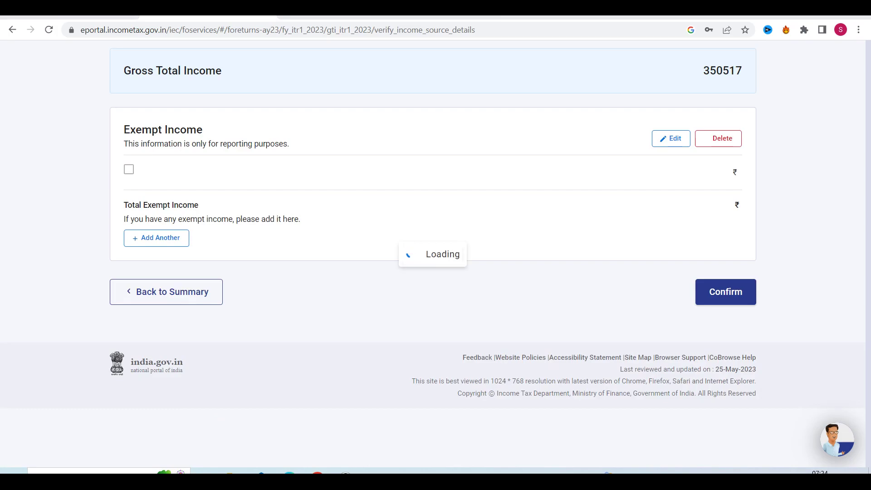
# Review the salary, house property, other sources and exempt income details, and confirm the gross total income
pyautogui.scroll(-7, 318, 298)
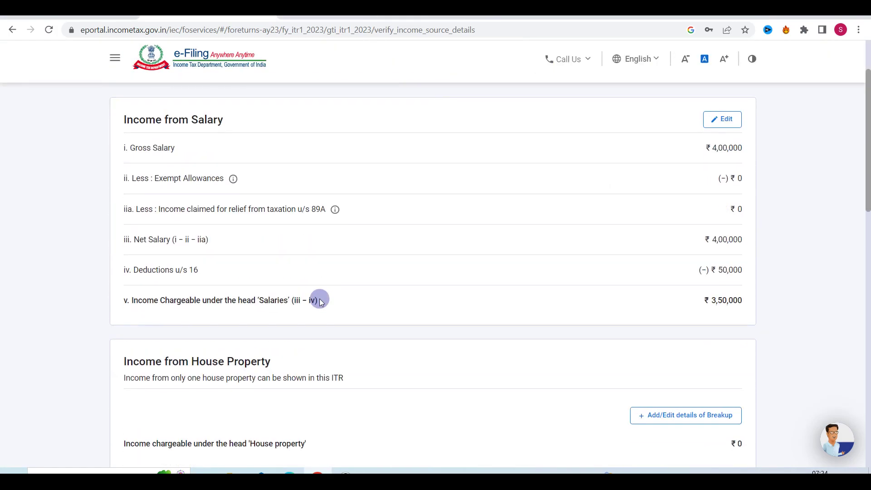
pyautogui.scroll(-7, 319, 301)
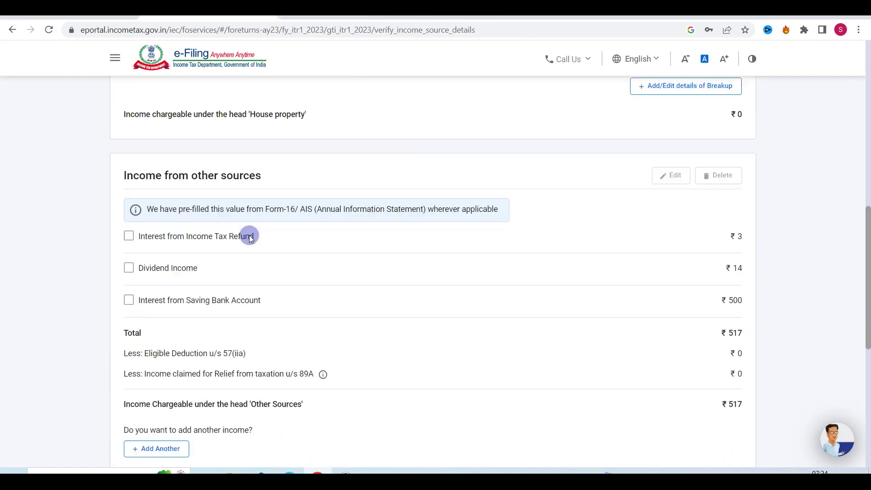
pyautogui.scroll(-5, 217, 275)
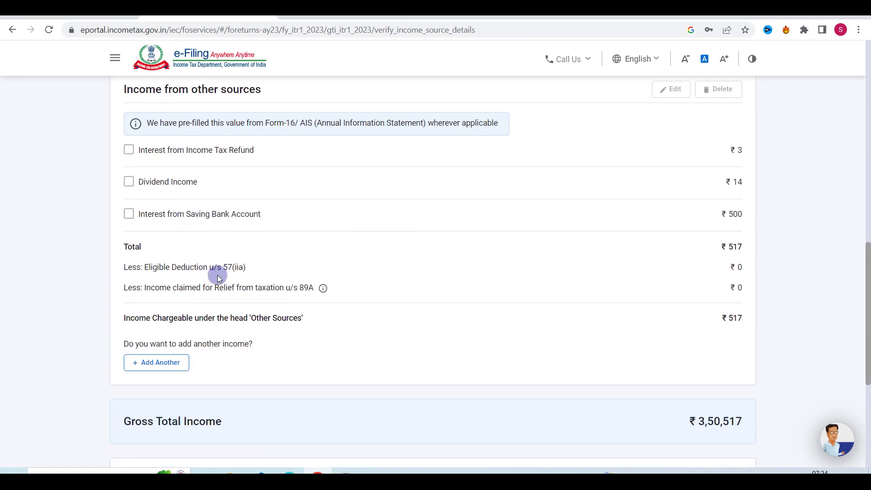
pyautogui.scroll(-2, 351, 360)
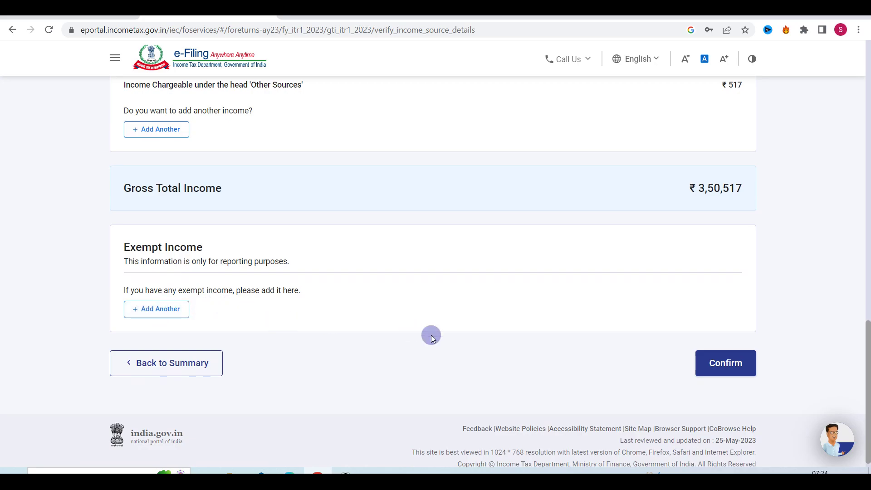
pyautogui.click(715, 366)
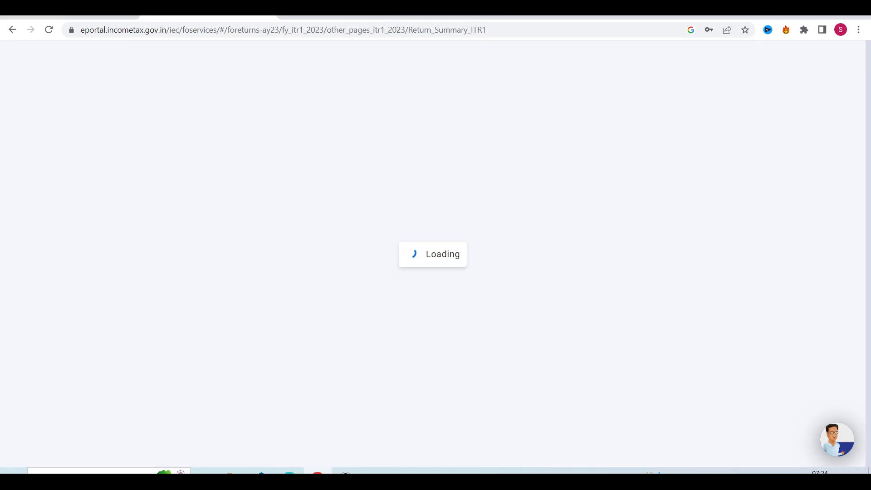
# Open the Total Deductions section and answer Yes to the Section 80C question, claiming an amount of 50,000
pyautogui.scroll(-5, 436, 330)
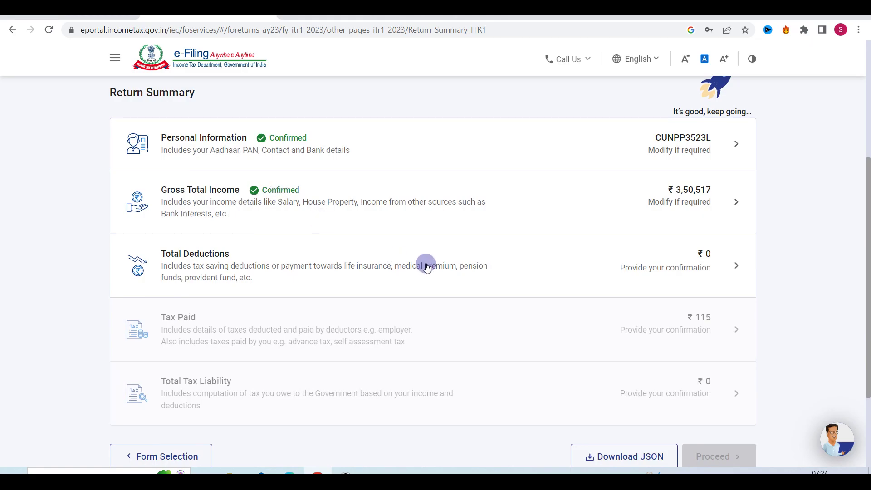
pyautogui.click(635, 269)
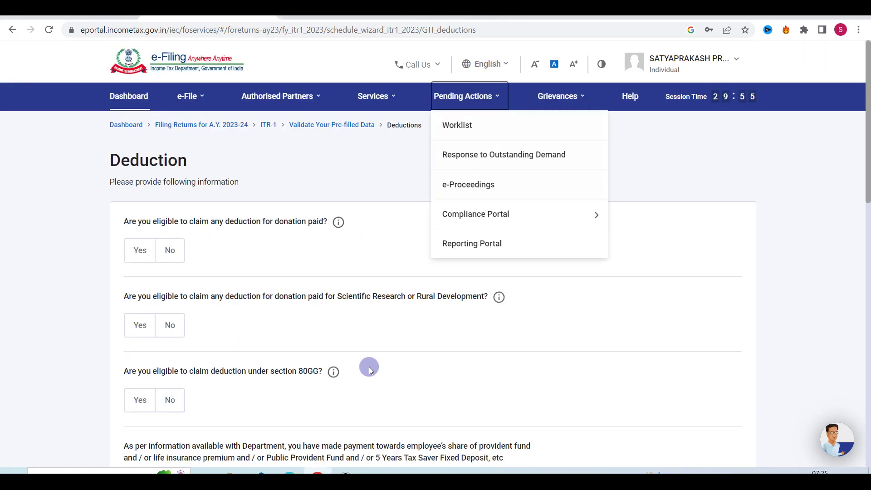
pyautogui.scroll(-3, 369, 367)
pyautogui.scroll(-2, 369, 367)
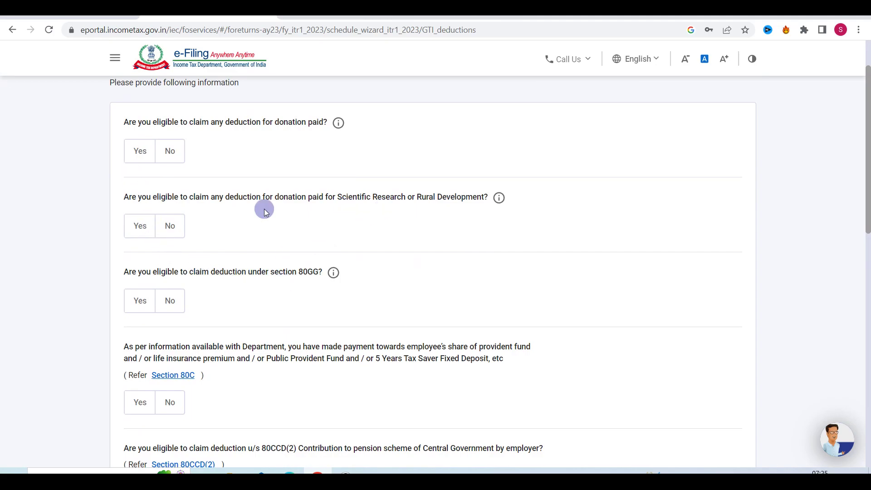
pyautogui.scroll(-3, 194, 319)
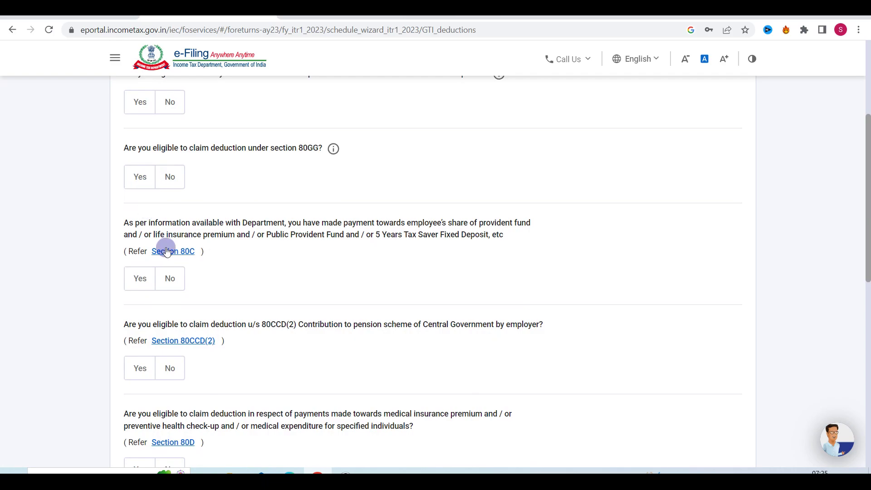
pyautogui.scroll(-3, 197, 289)
pyautogui.click(147, 153)
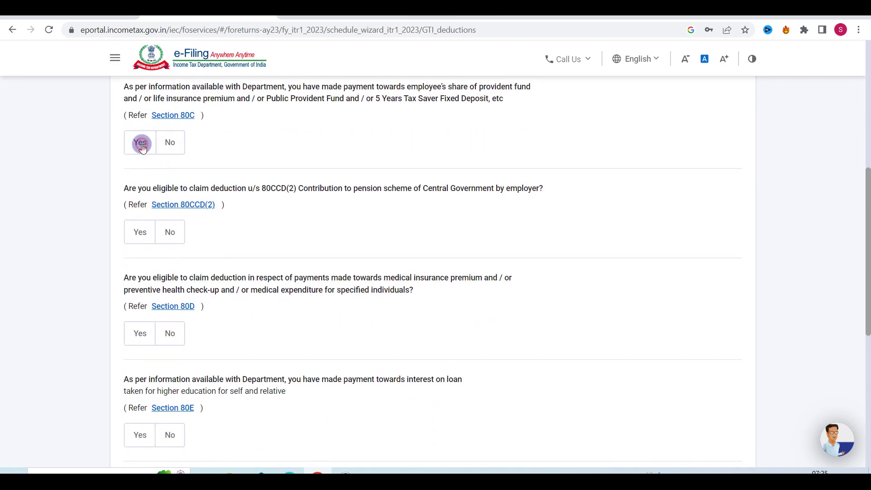
pyautogui.click(209, 192)
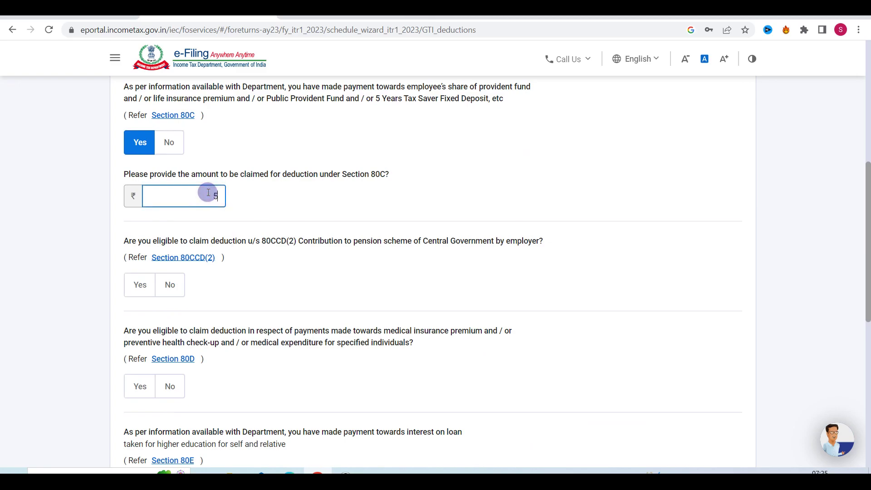
pyautogui.click(418, 271)
# Answer Yes to the Section 80TTA question on savings bank interest, and continue to the deduction verification page
pyautogui.scroll(3, 418, 270)
pyautogui.scroll(1, 231, 125)
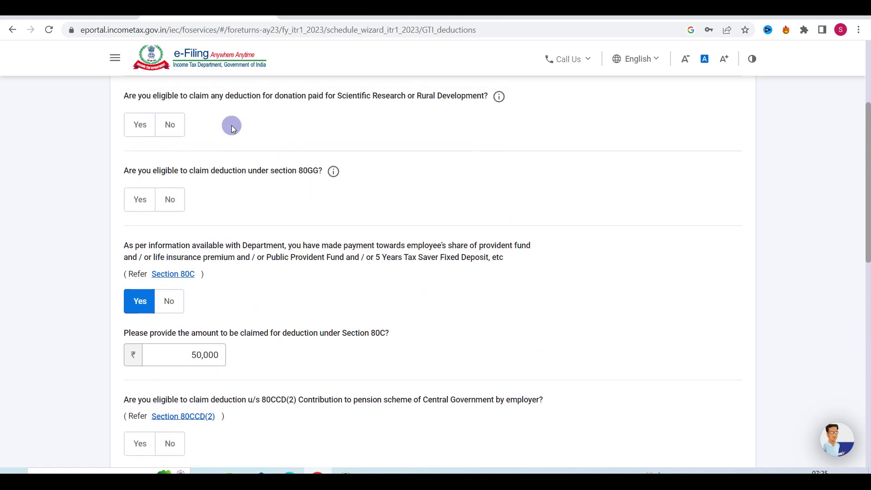
pyautogui.scroll(-5, 220, 160)
pyautogui.scroll(-4, 228, 298)
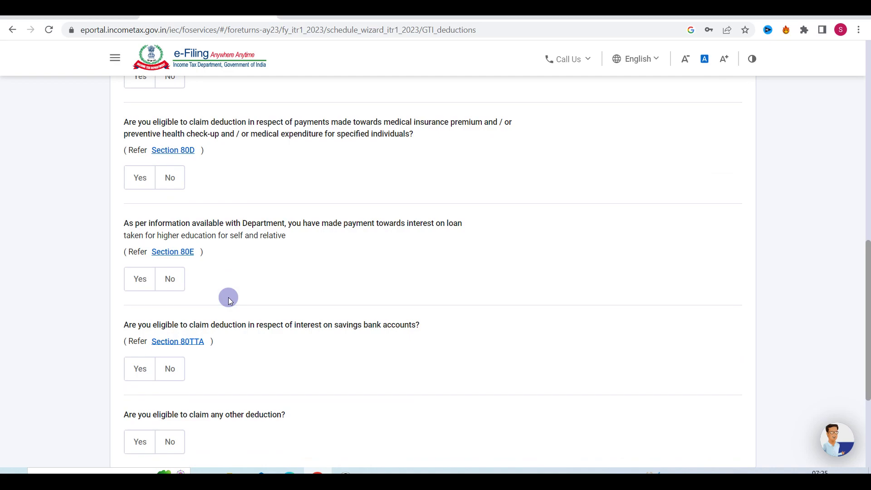
pyautogui.scroll(-2, 227, 297)
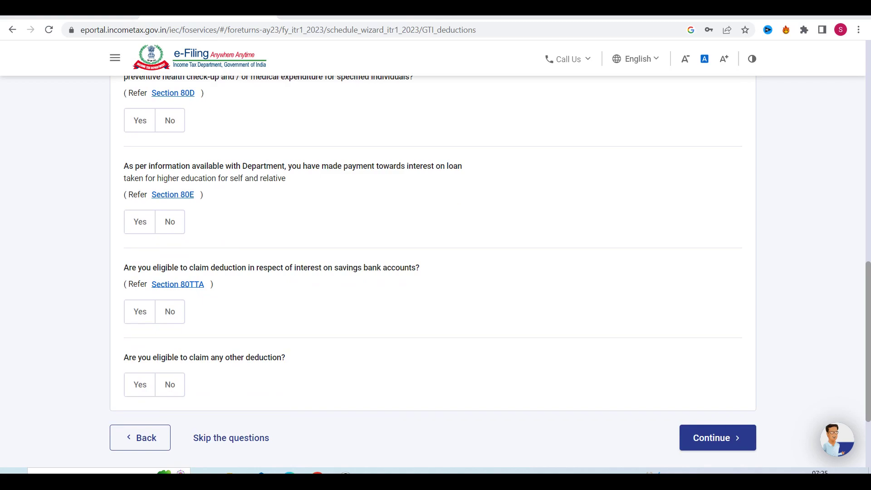
pyautogui.scroll(-2, 290, 309)
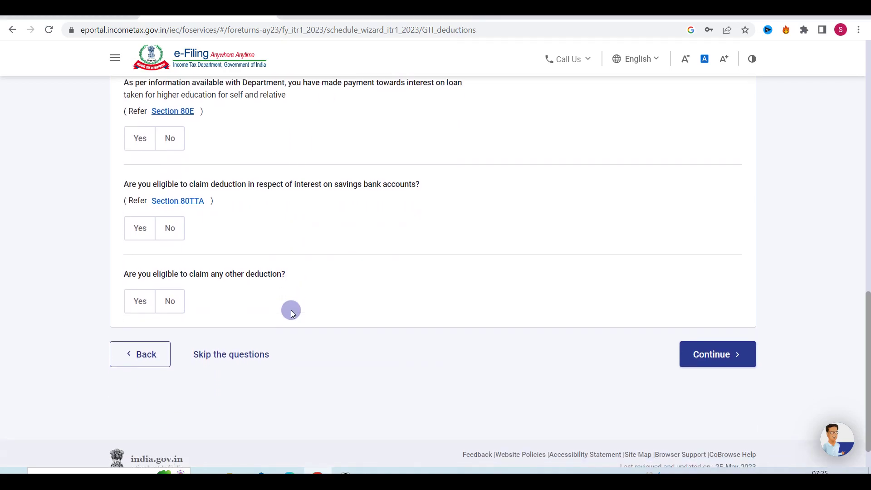
pyautogui.click(141, 228)
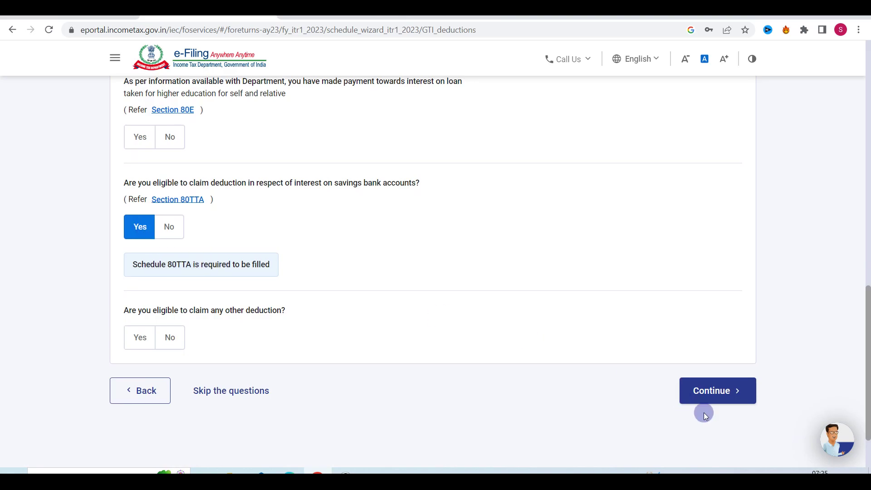
pyautogui.click(711, 395)
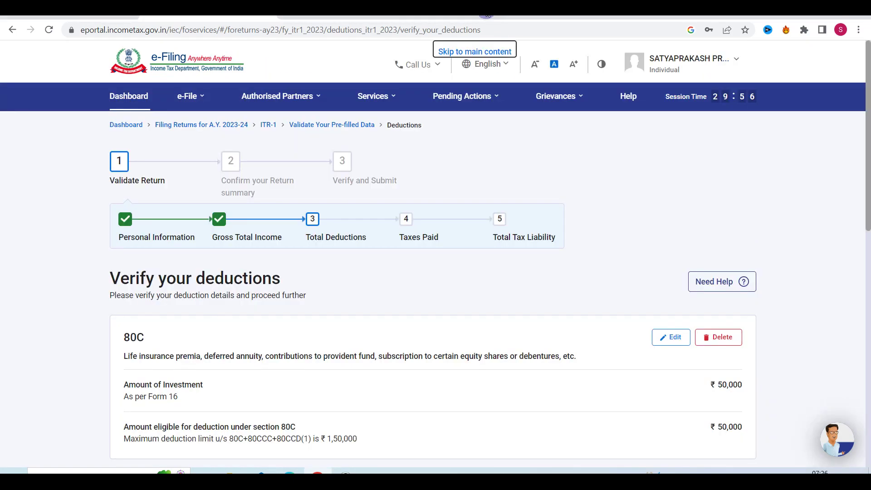
# Add an 80TTA deduction with 500 as the interest on saving bank accounts
pyautogui.scroll(-3, 449, 336)
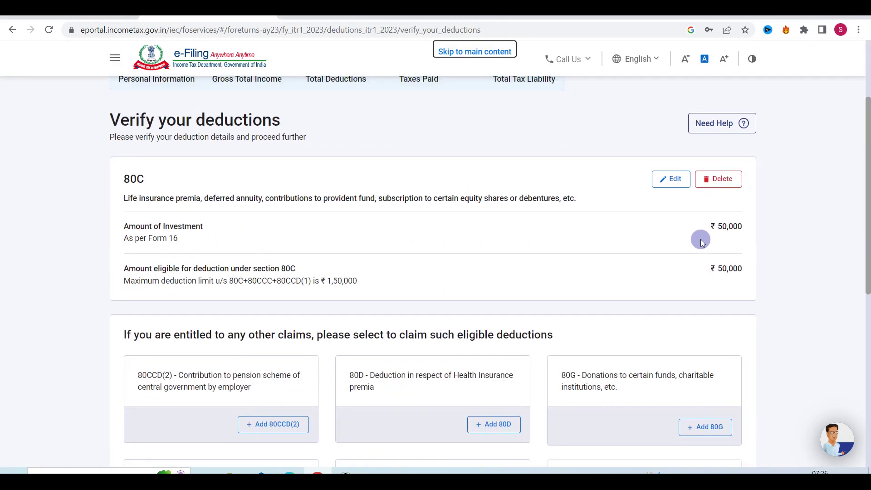
pyautogui.scroll(-3, 423, 336)
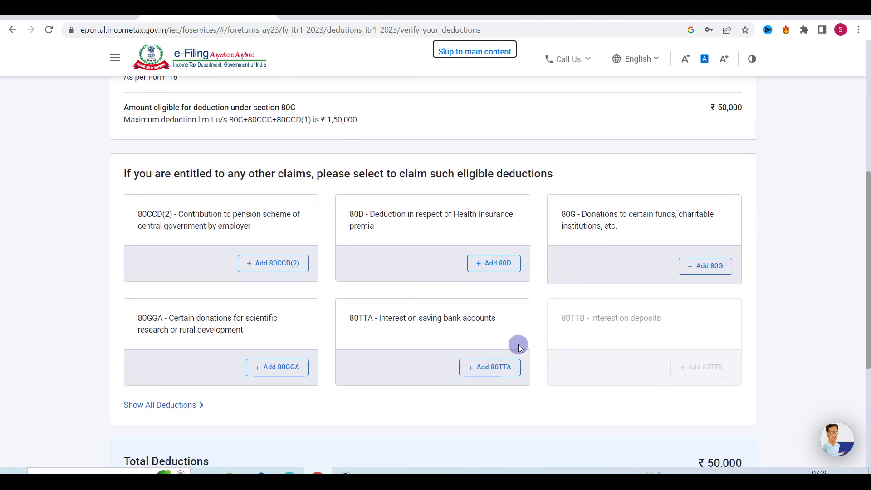
pyautogui.scroll(-1, 506, 336)
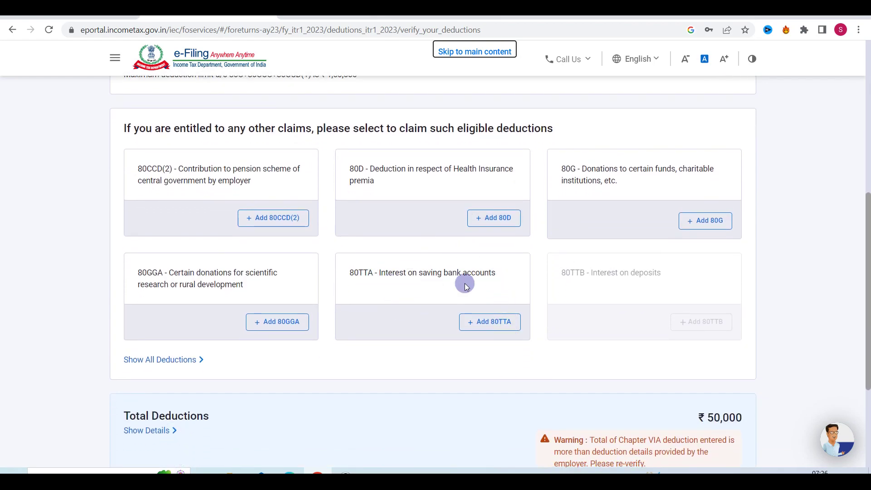
pyautogui.click(494, 328)
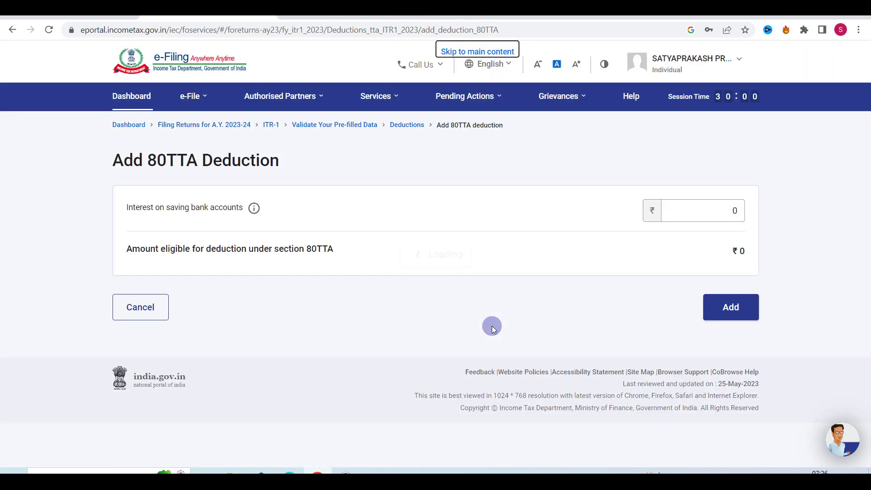
pyautogui.click(734, 213)
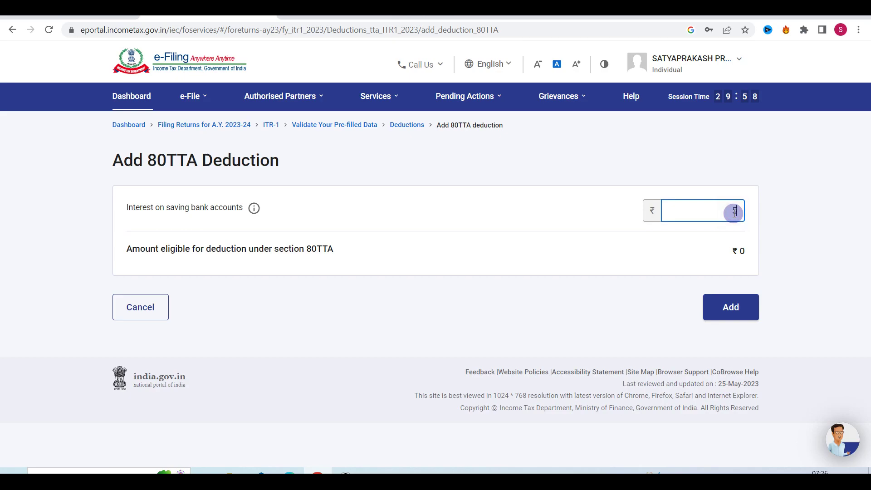
pyautogui.click(730, 313)
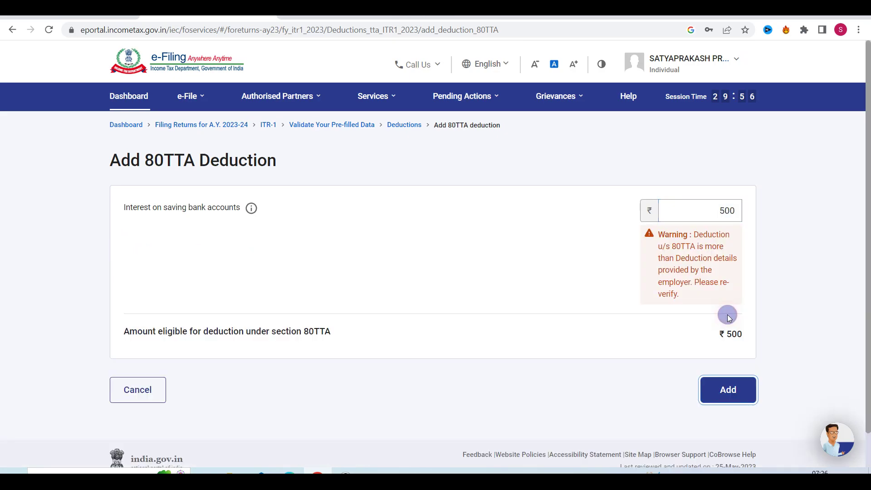
pyautogui.click(736, 394)
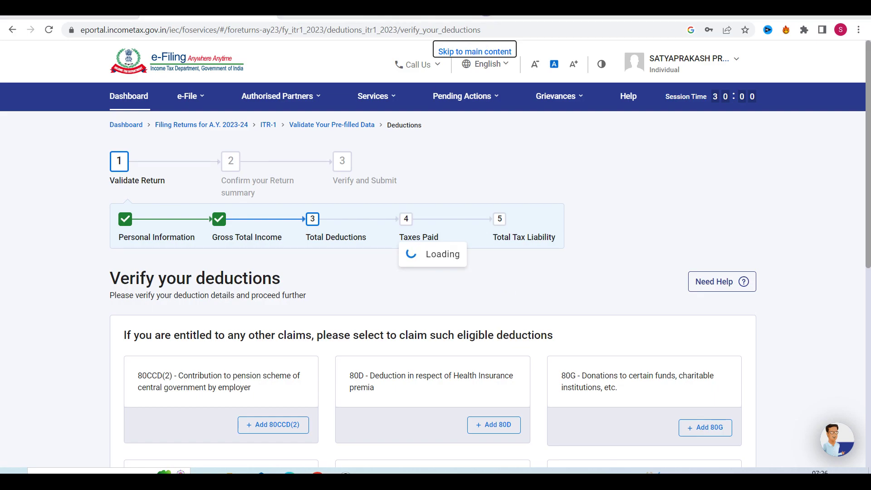
# Review the 80C and 80TTA entries on the deduction verification page and start adding an 80D health insurance deduction
pyautogui.scroll(-2, 411, 342)
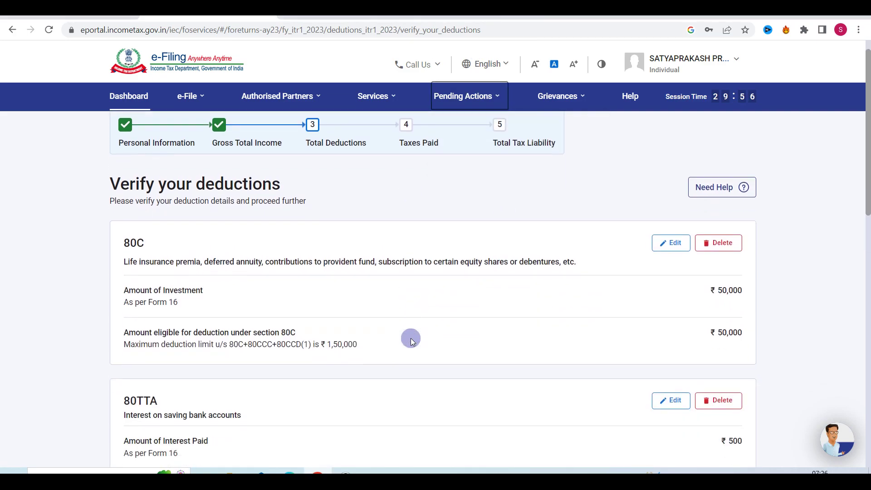
pyautogui.scroll(-4, 411, 341)
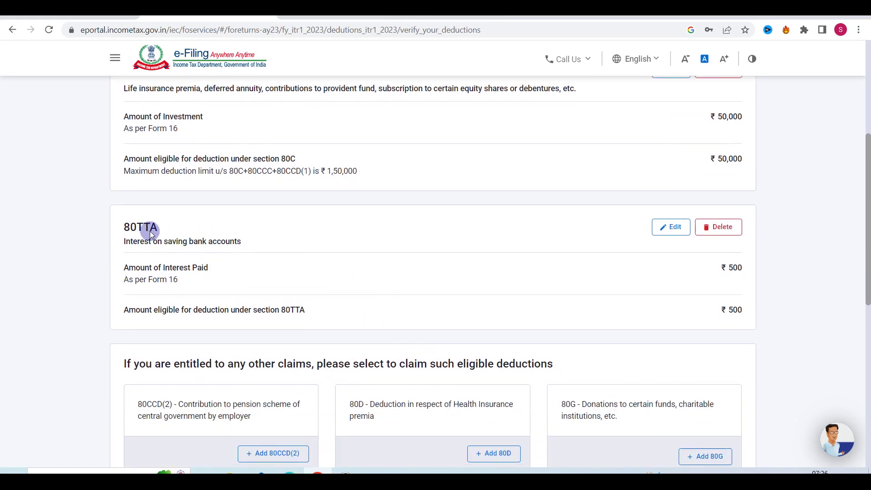
pyautogui.scroll(-5, 276, 248)
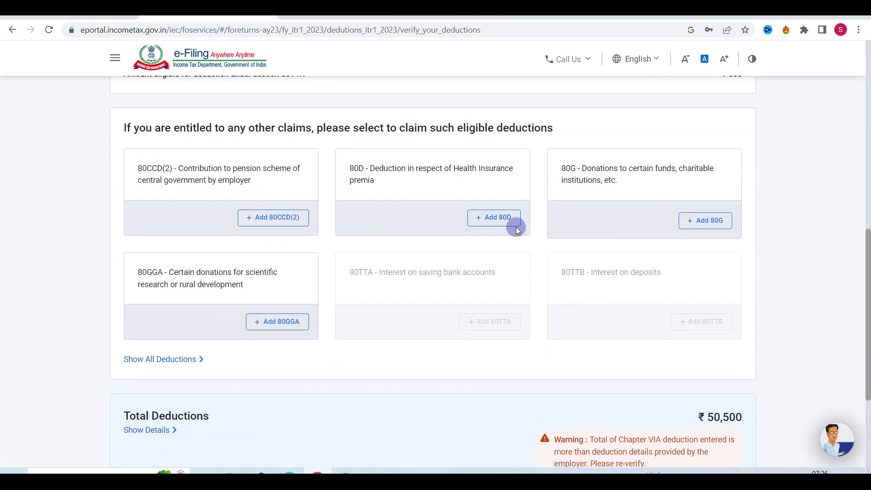
pyautogui.click(494, 220)
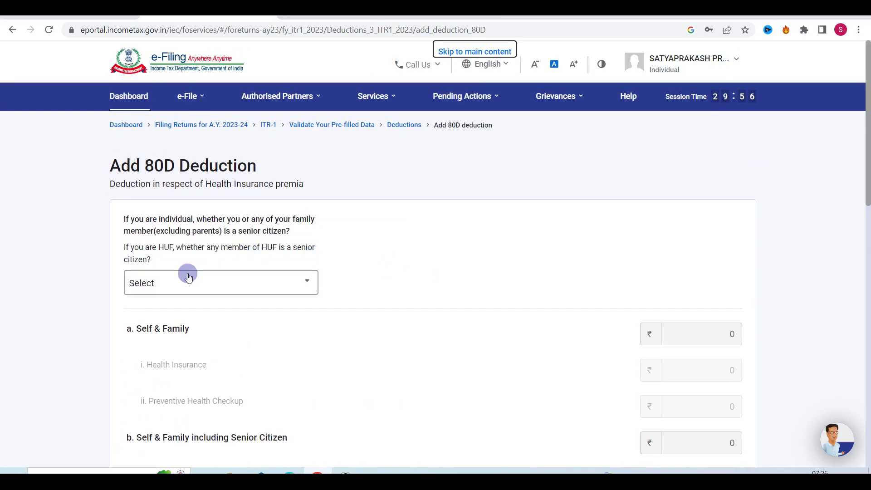
# Try the answers Yes and No to the 80D question on senior citizens among self and family, checking the amount fields
pyautogui.click(214, 280)
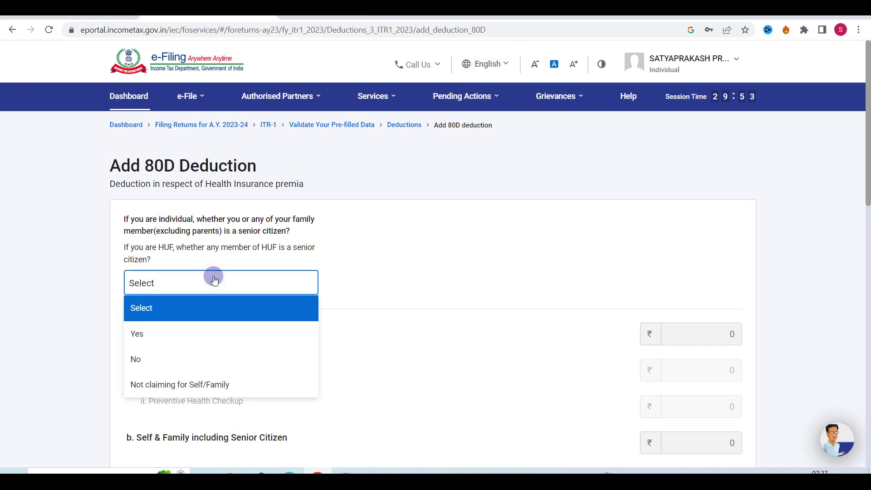
pyautogui.click(149, 335)
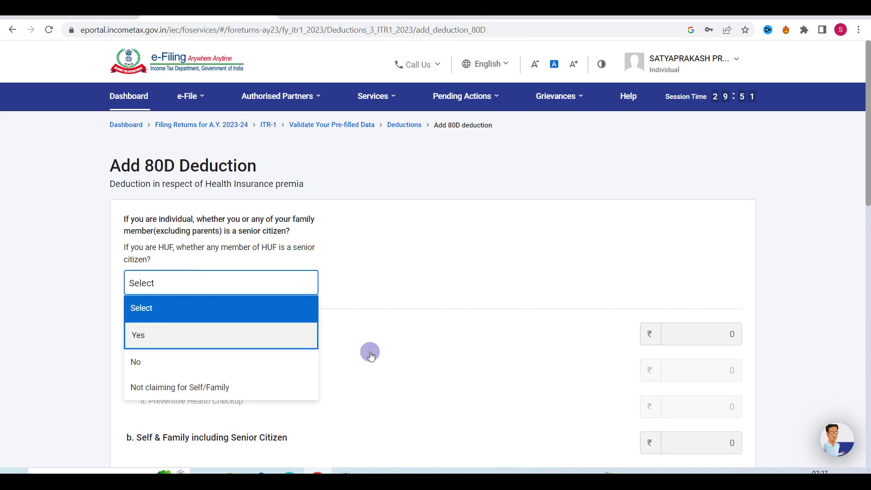
pyautogui.scroll(-2, 370, 352)
pyautogui.scroll(-3, 411, 313)
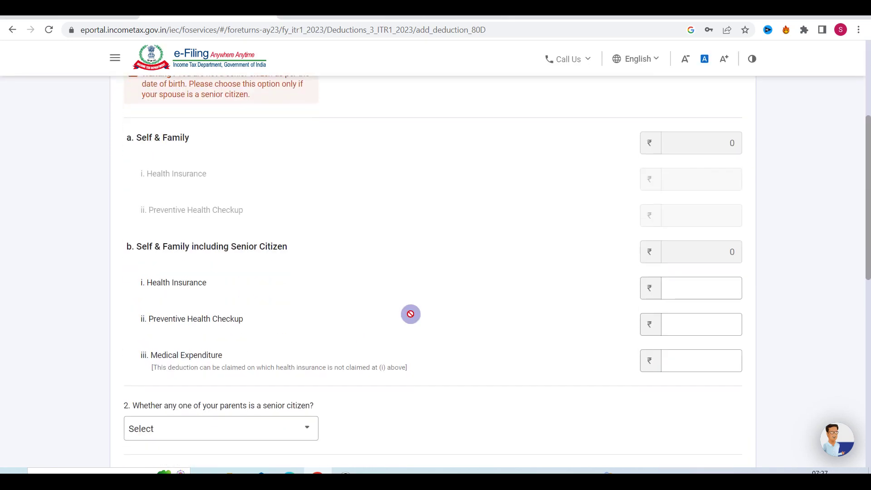
pyautogui.click(696, 284)
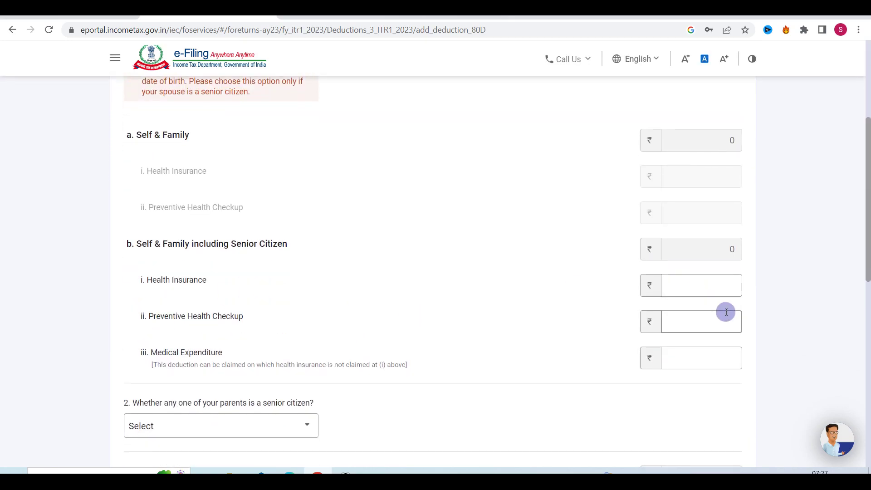
pyautogui.scroll(3, 444, 334)
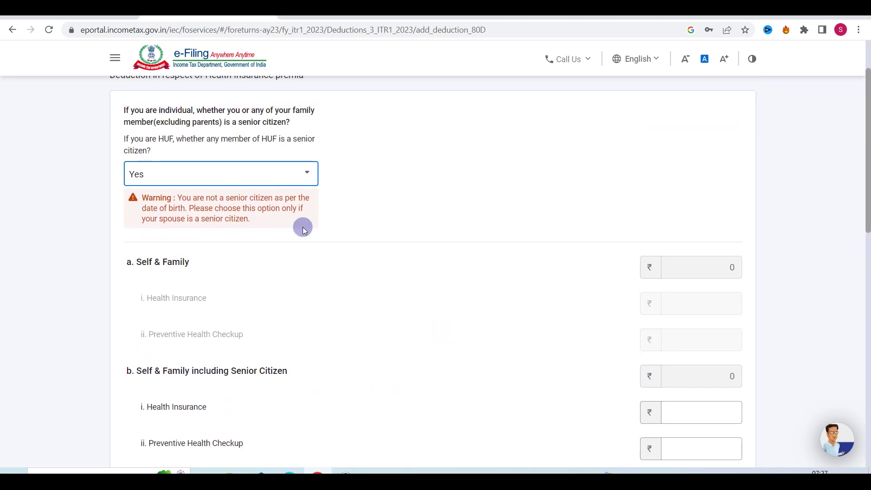
pyautogui.click(218, 174)
pyautogui.click(152, 250)
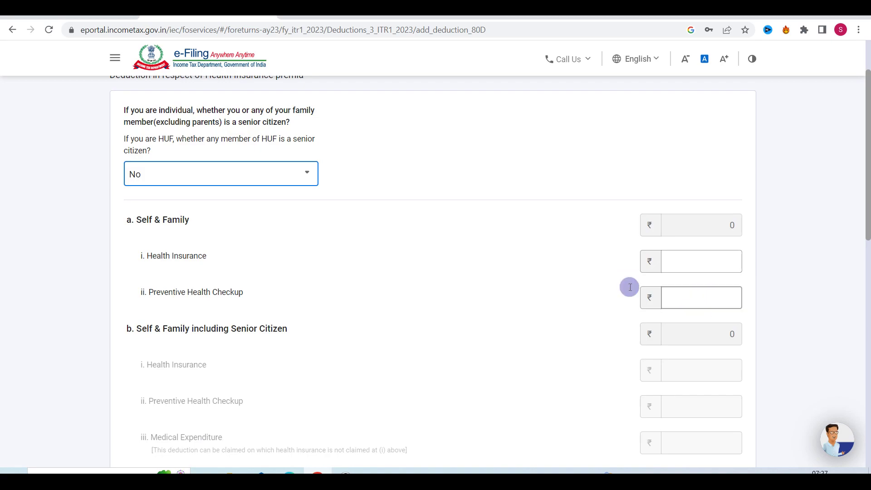
# Answer the 80D senior citizen questions with Not claiming for Self/Family and Not claiming for Parents, and add the deduction
pyautogui.click(267, 173)
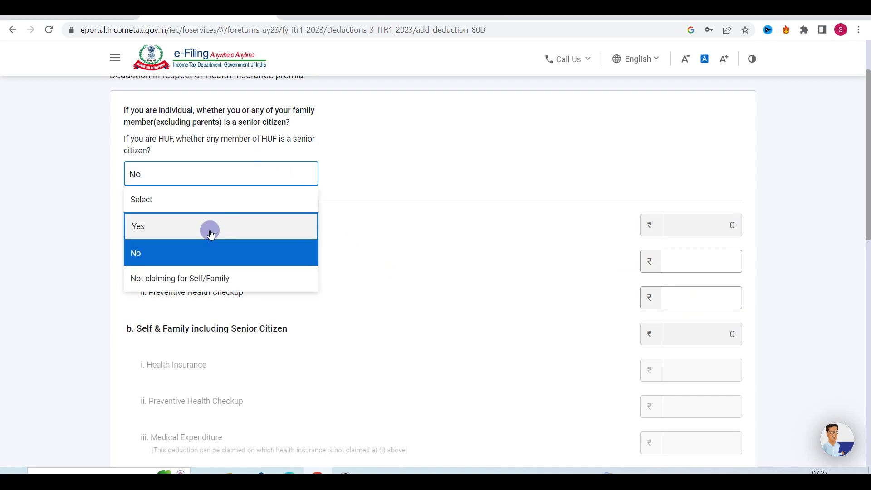
pyautogui.click(164, 280)
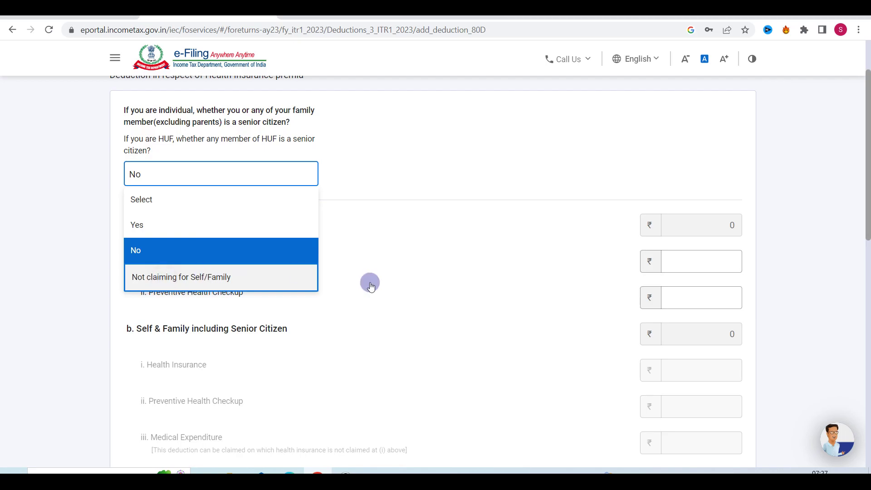
pyautogui.scroll(-6, 433, 298)
pyautogui.scroll(-3, 433, 297)
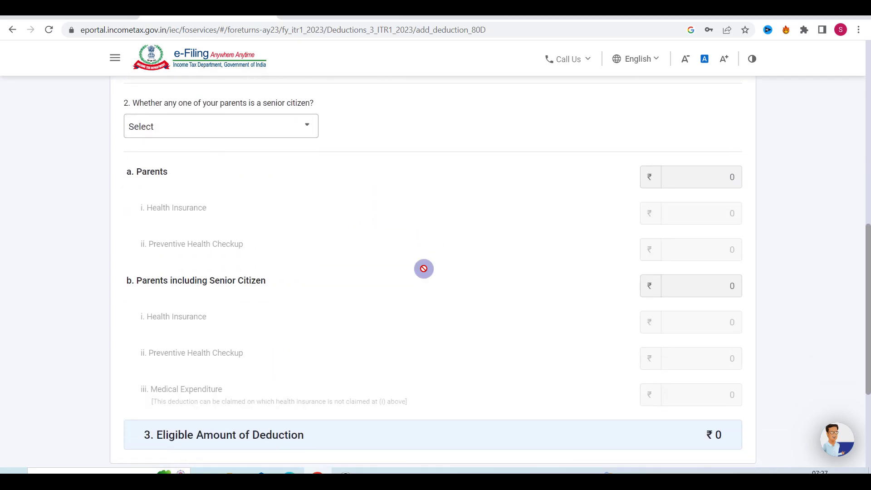
pyautogui.click(173, 121)
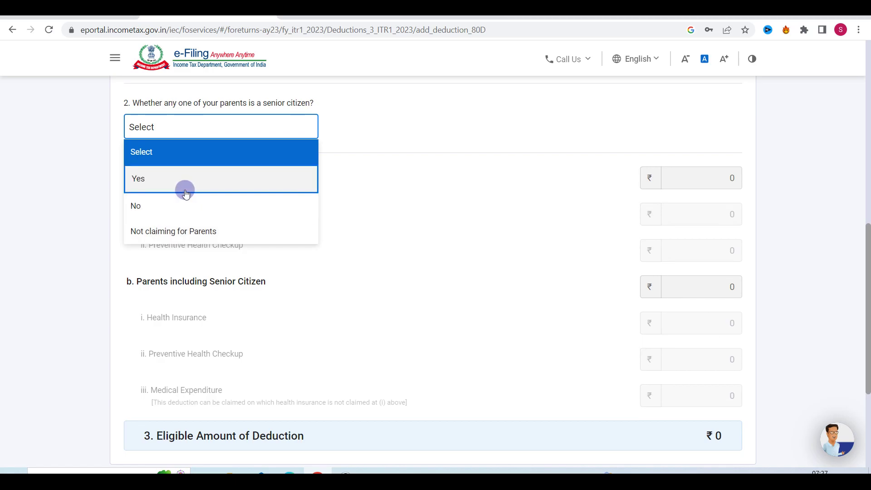
pyautogui.click(162, 237)
pyautogui.scroll(-5, 500, 292)
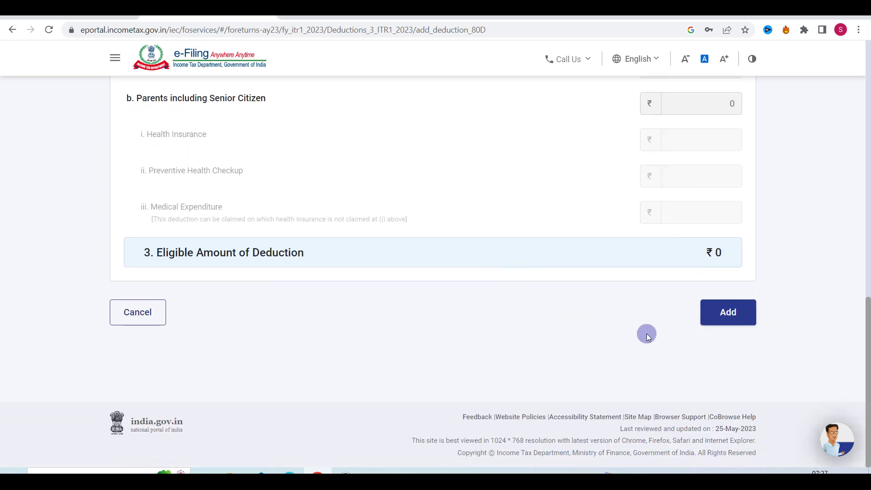
pyautogui.click(728, 318)
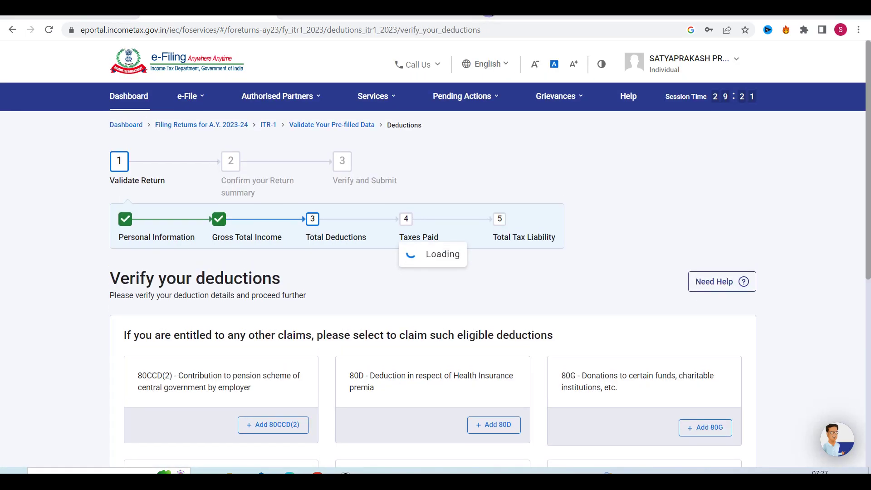
# Review the claimed deductions and other available claims, and confirm the total deductions
pyautogui.scroll(-5, 454, 373)
pyautogui.scroll(-5, 264, 297)
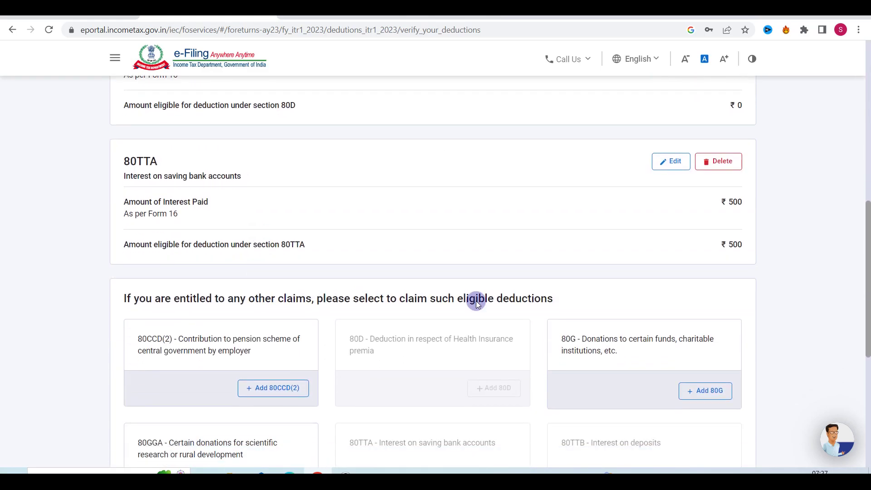
pyautogui.scroll(-4, 476, 303)
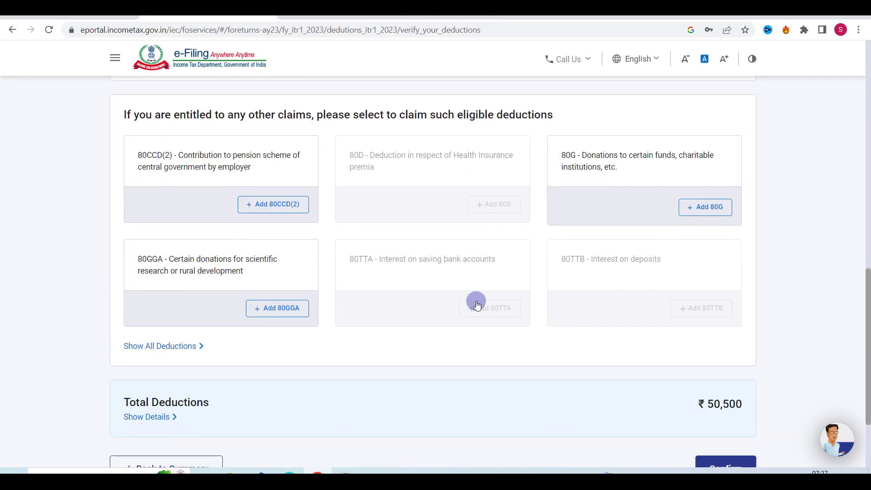
pyautogui.scroll(-2, 477, 305)
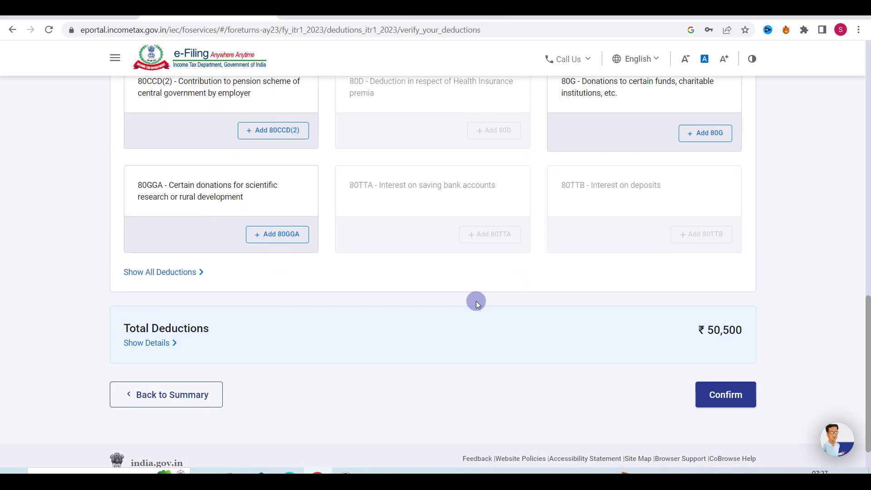
pyautogui.click(726, 401)
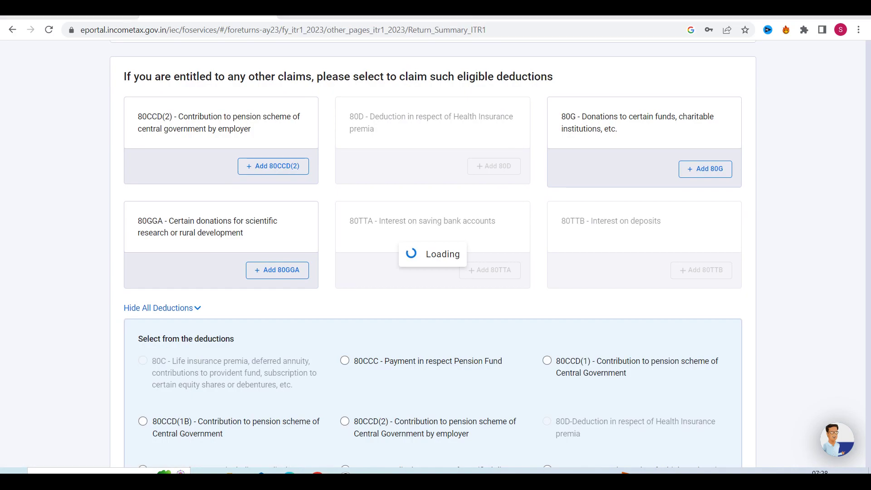
# Open the Tax Paid section, expand the details of TDS on salary income, and confirm the taxes paid
pyautogui.scroll(-5, 405, 315)
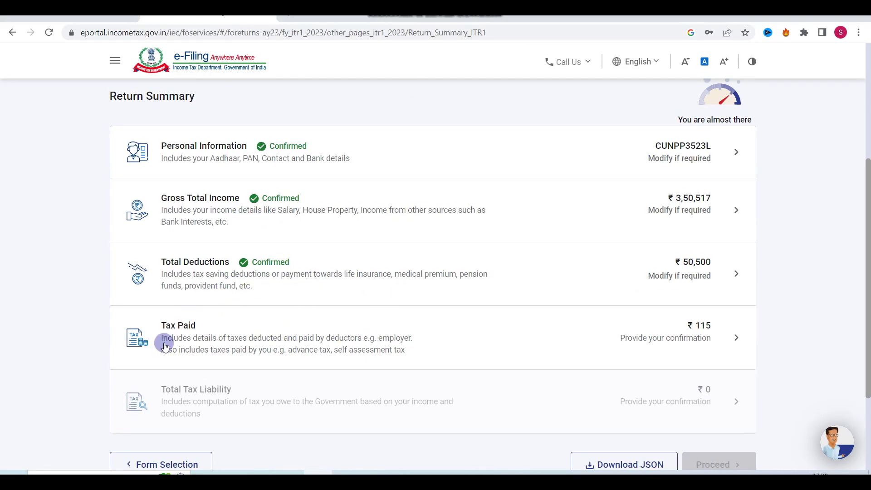
pyautogui.click(676, 341)
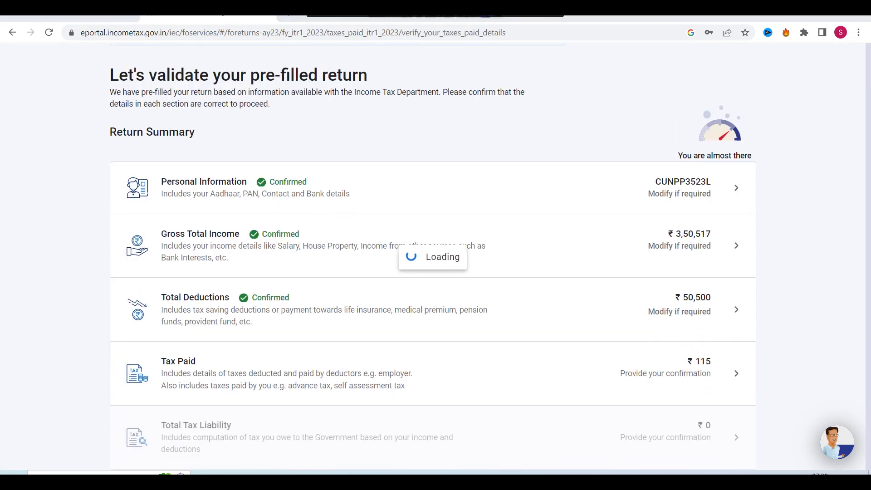
pyautogui.scroll(-4, 451, 322)
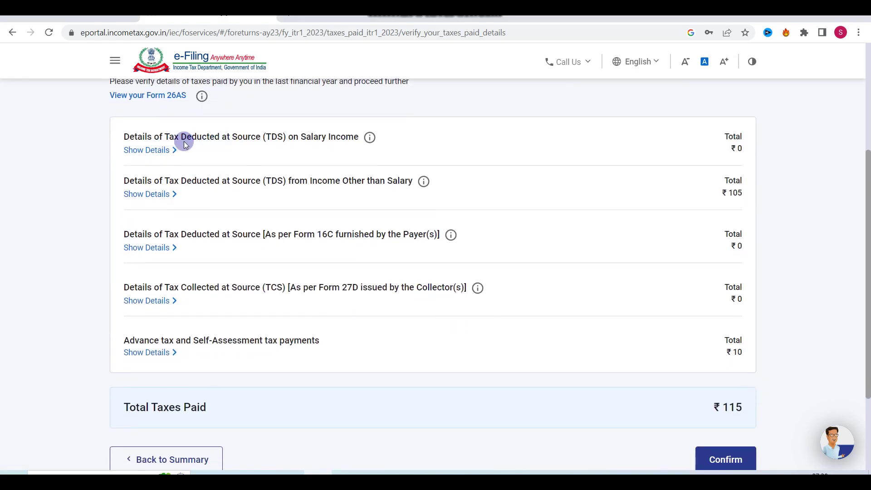
pyautogui.click(154, 152)
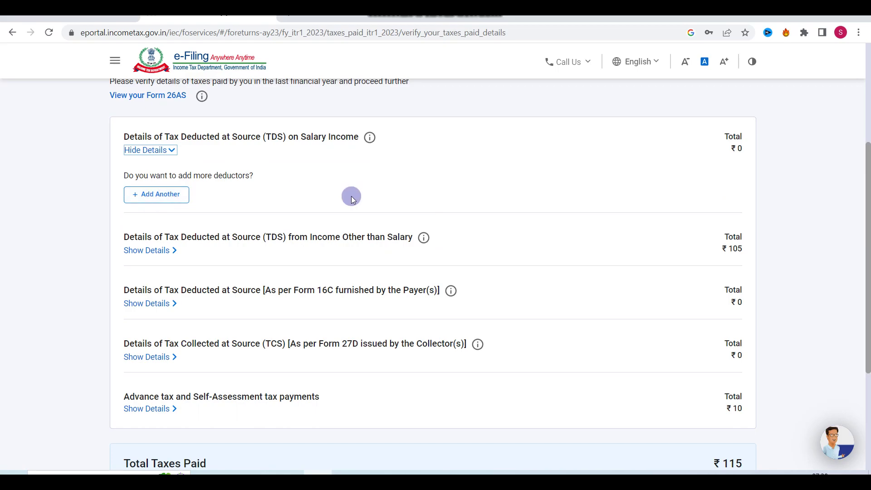
pyautogui.scroll(-1, 218, 227)
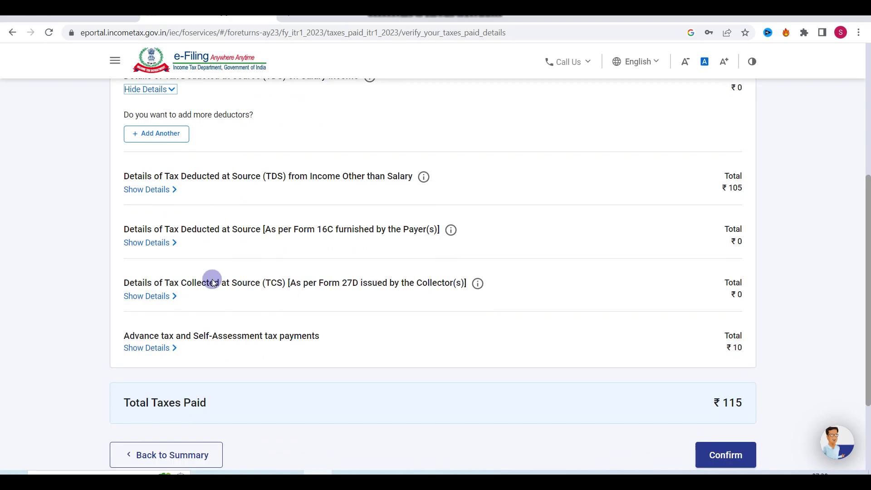
pyautogui.scroll(-1, 214, 282)
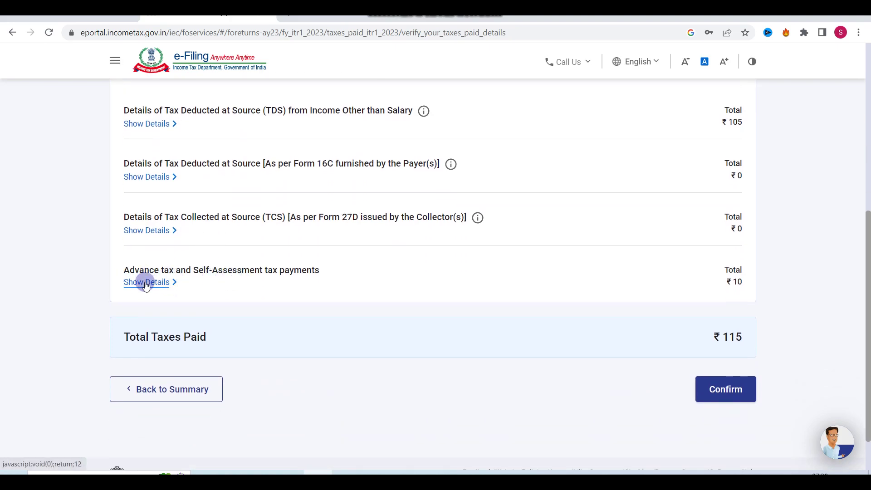
pyautogui.click(723, 396)
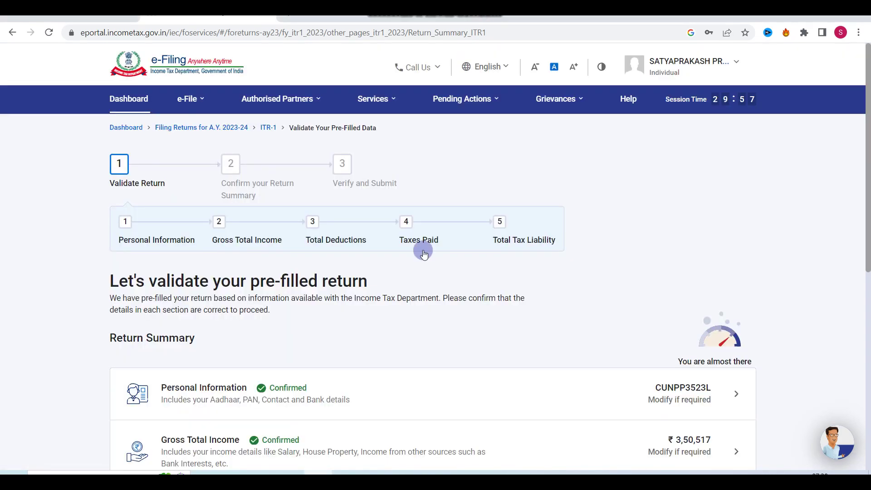
# Open the Total Tax Liability section, review the income and tax computation including interest and fees, and confirm it
pyautogui.scroll(-8, 414, 319)
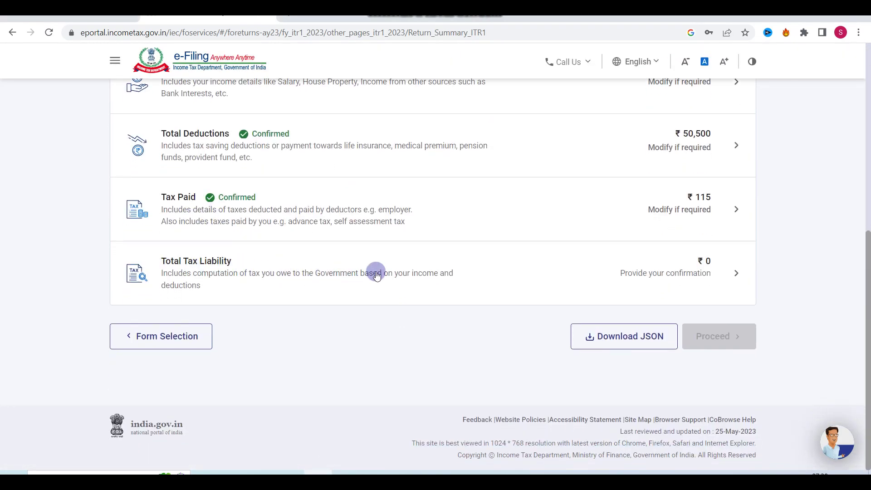
pyautogui.click(625, 276)
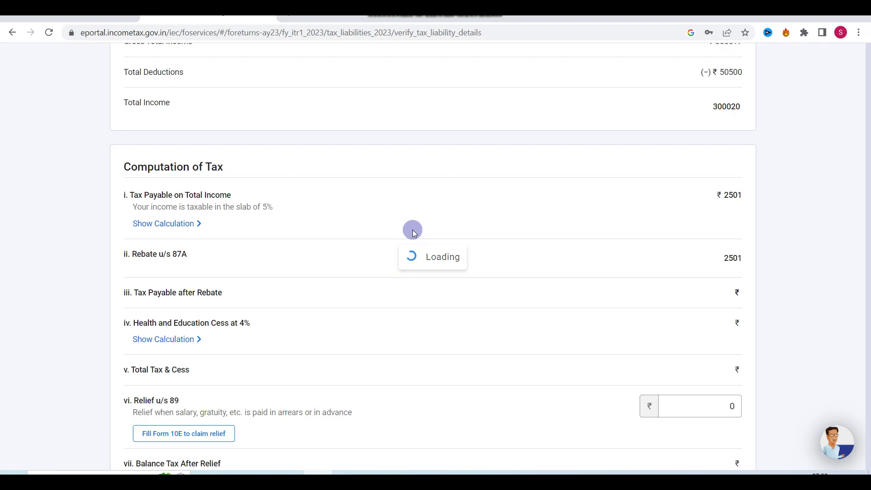
pyautogui.scroll(-1, 413, 232)
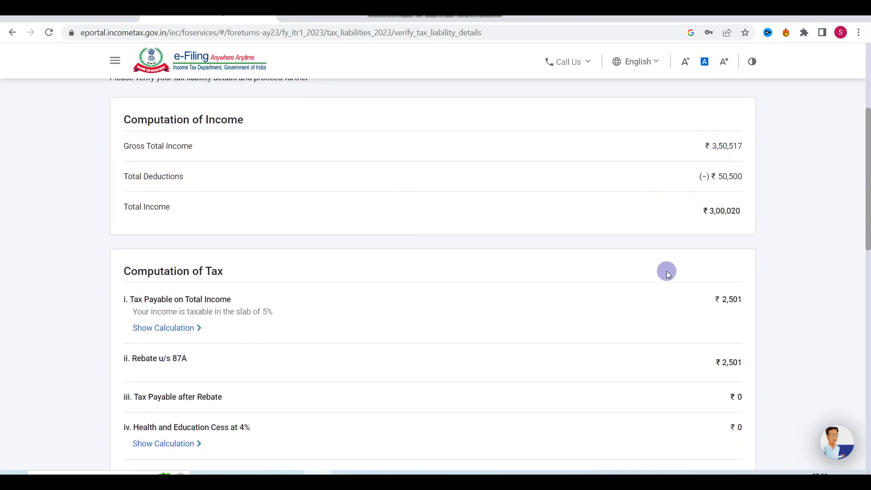
pyautogui.scroll(-3, 667, 272)
pyautogui.scroll(4, 701, 155)
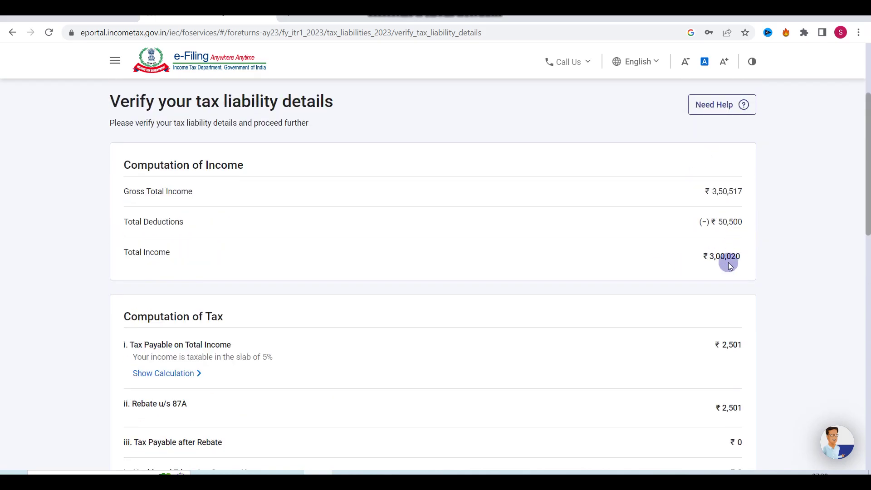
pyautogui.scroll(-3, 726, 260)
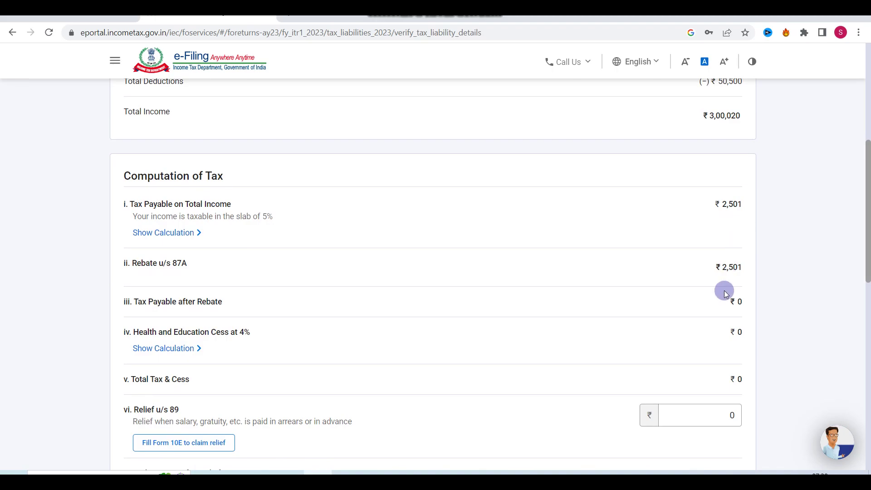
pyautogui.scroll(-2, 724, 290)
pyautogui.scroll(-6, 647, 327)
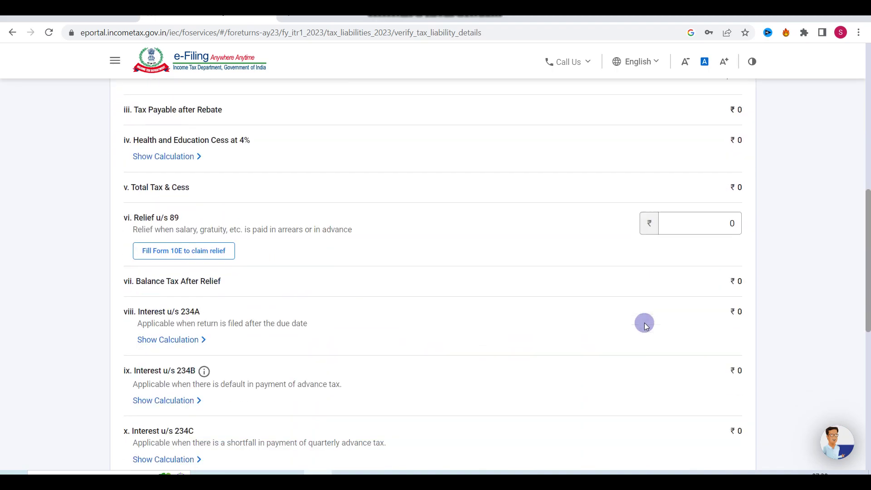
pyautogui.scroll(-3, 645, 323)
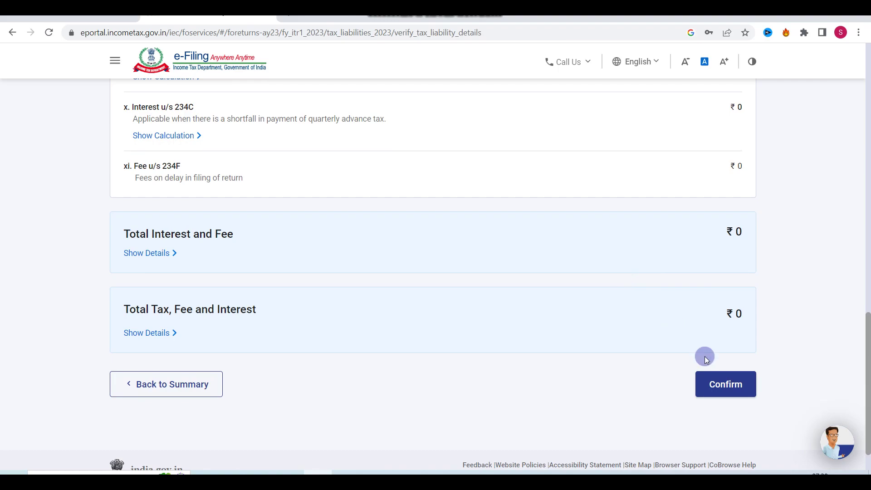
pyautogui.click(720, 388)
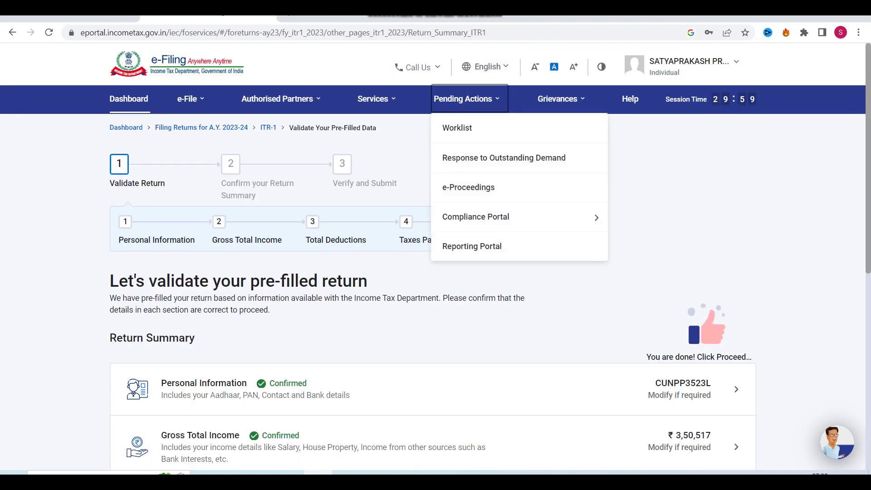
# Proceed with the confirmed return sections, review the tax summary through the refund amount, and open the return preview stage
pyautogui.scroll(-3, 459, 322)
pyautogui.scroll(-4, 459, 321)
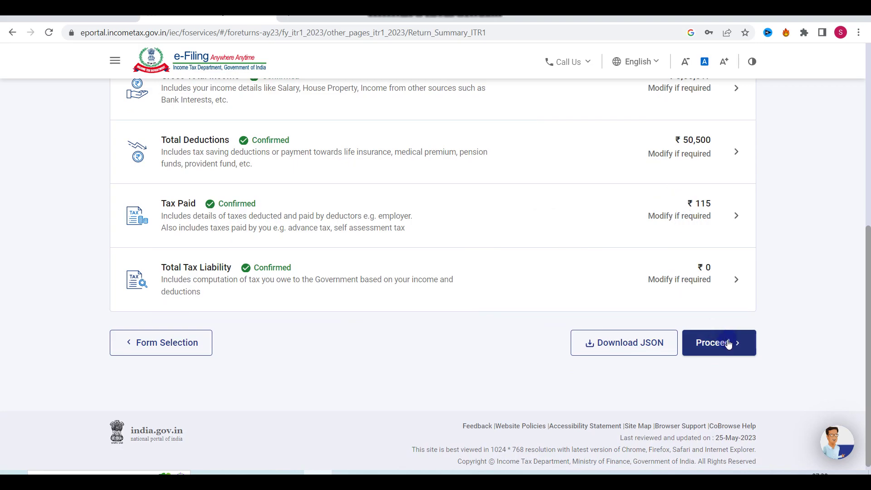
pyautogui.click(709, 345)
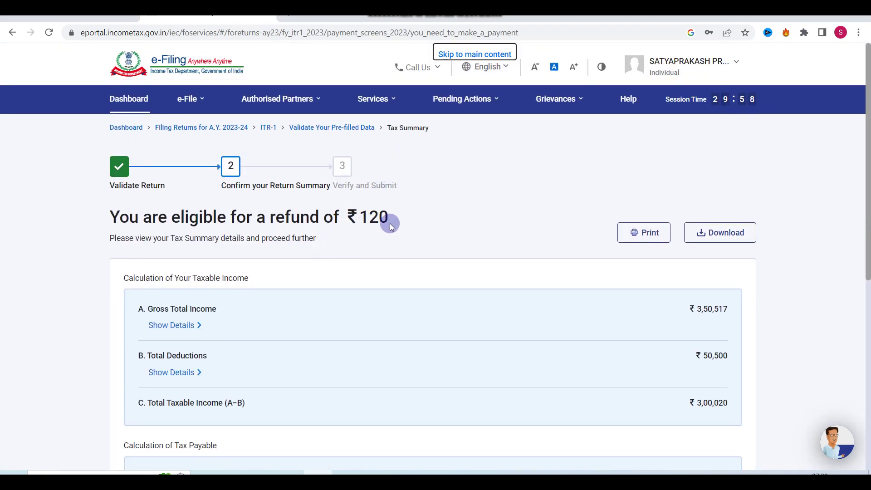
pyautogui.scroll(-8, 390, 224)
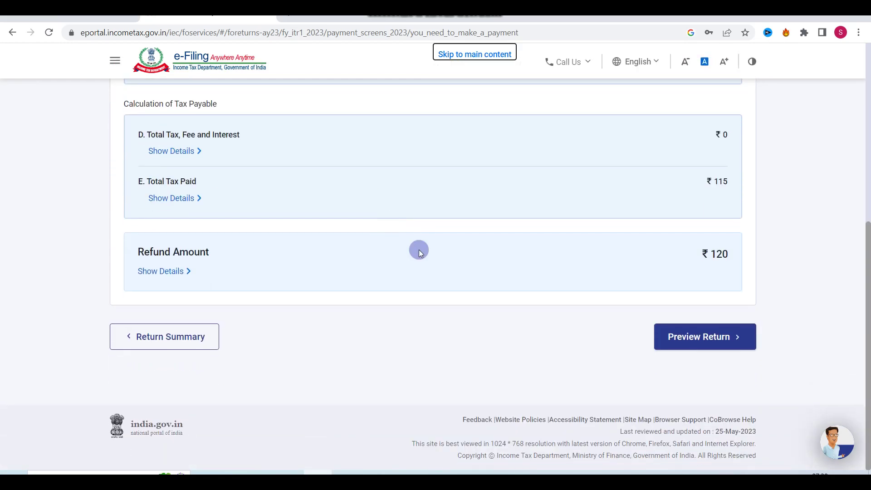
pyautogui.click(685, 342)
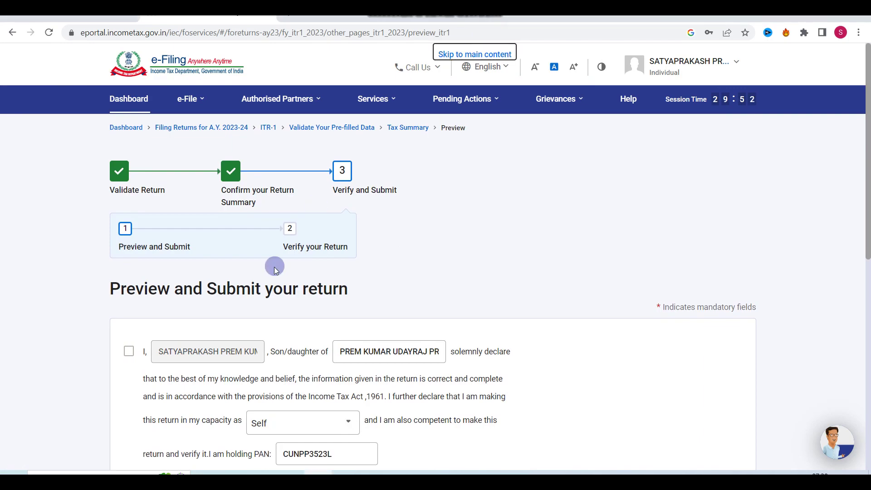
# Accept the declaration in the Self capacity, leave the tax return preparer details blank, and proceed to the preview
pyautogui.click(129, 352)
pyautogui.scroll(-10, 554, 371)
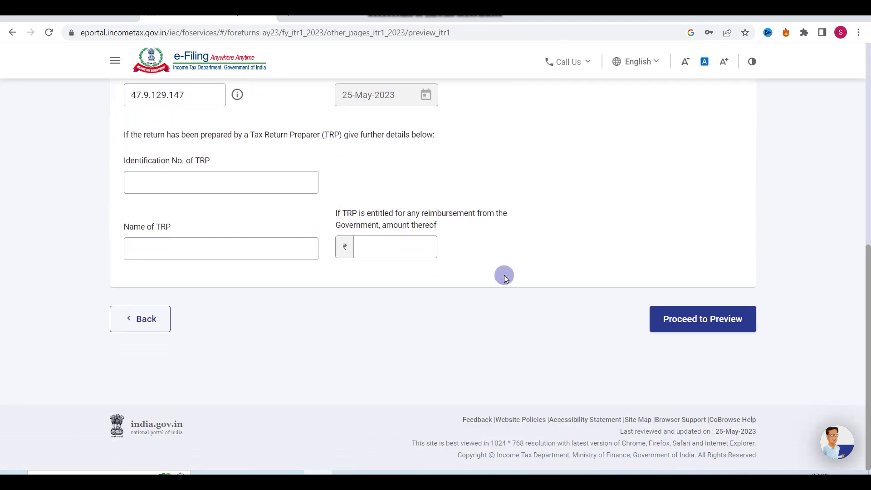
pyautogui.click(690, 323)
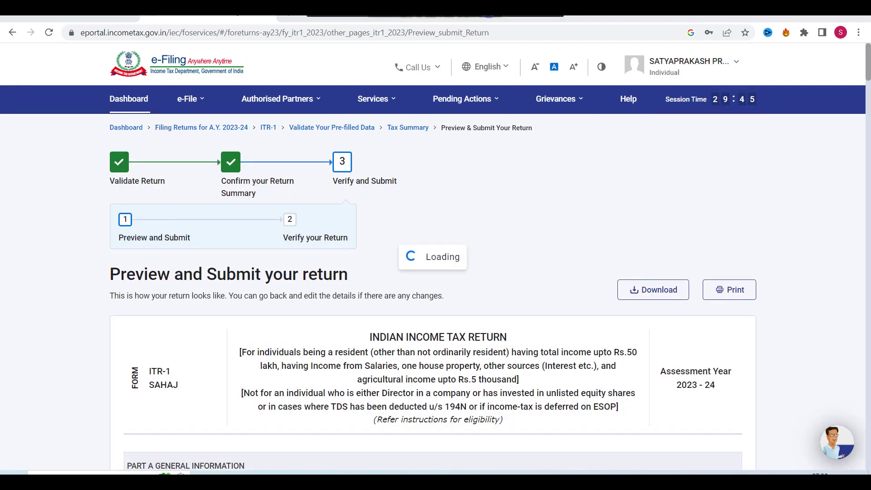
# Review the full ITR-1 preview from general information through the verification section, and submit the return for validation
pyautogui.click(453, 99)
pyautogui.scroll(-15, 468, 377)
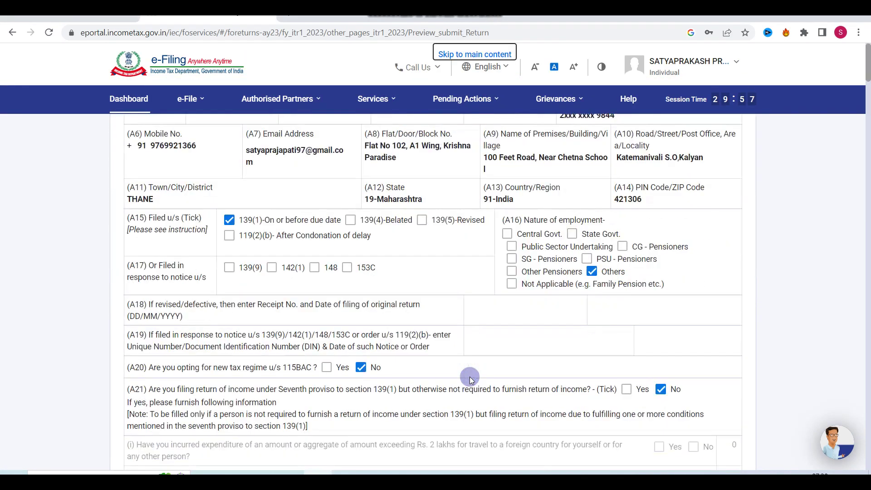
pyautogui.scroll(-12, 470, 377)
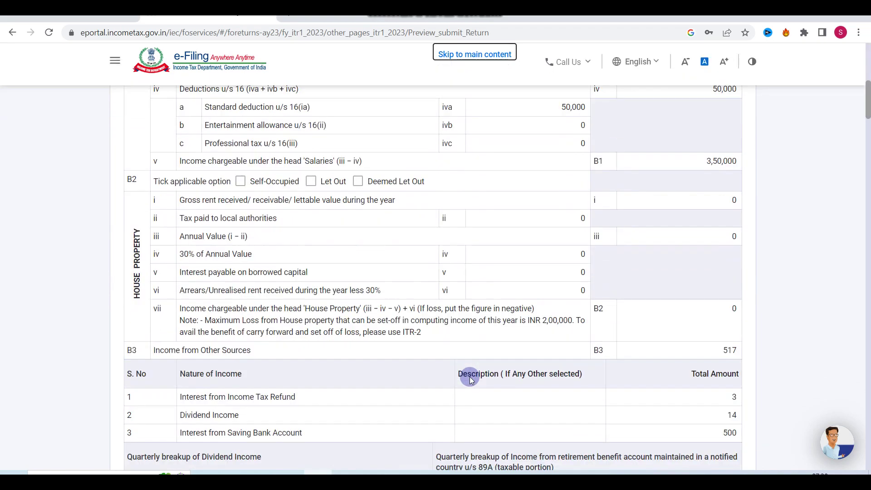
pyautogui.scroll(-20, 470, 377)
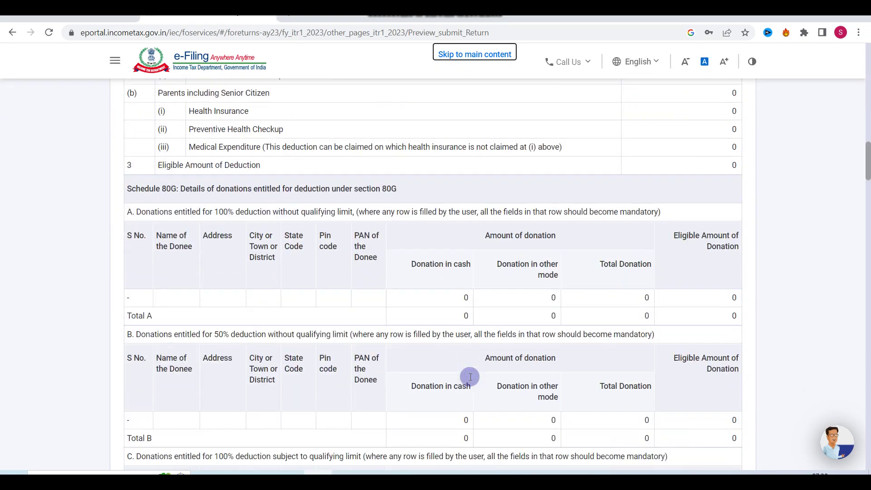
pyautogui.scroll(-5, 471, 376)
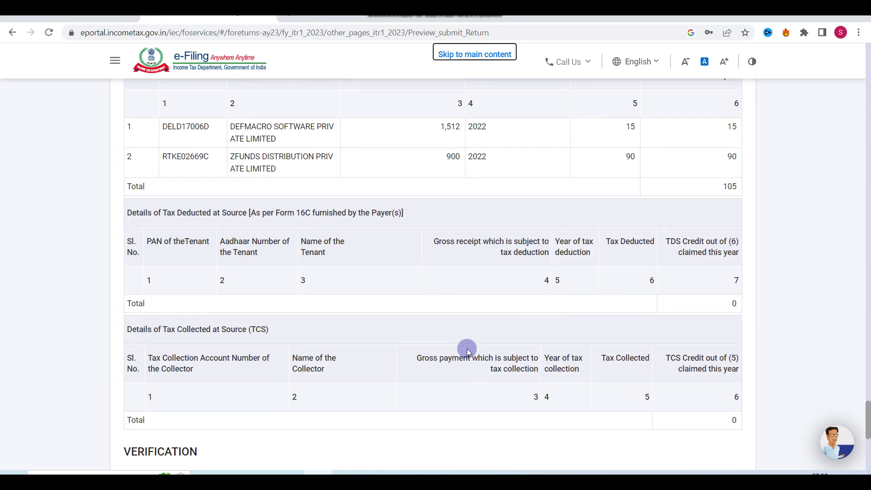
pyautogui.scroll(-8, 468, 352)
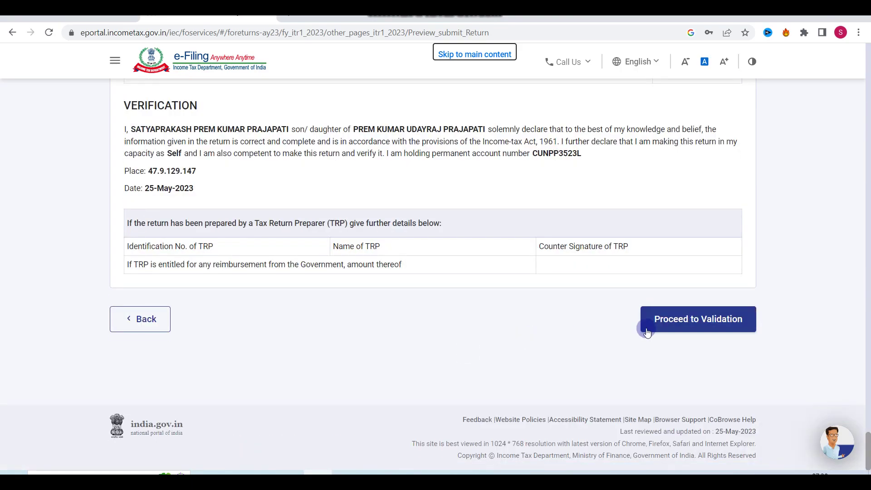
pyautogui.click(675, 321)
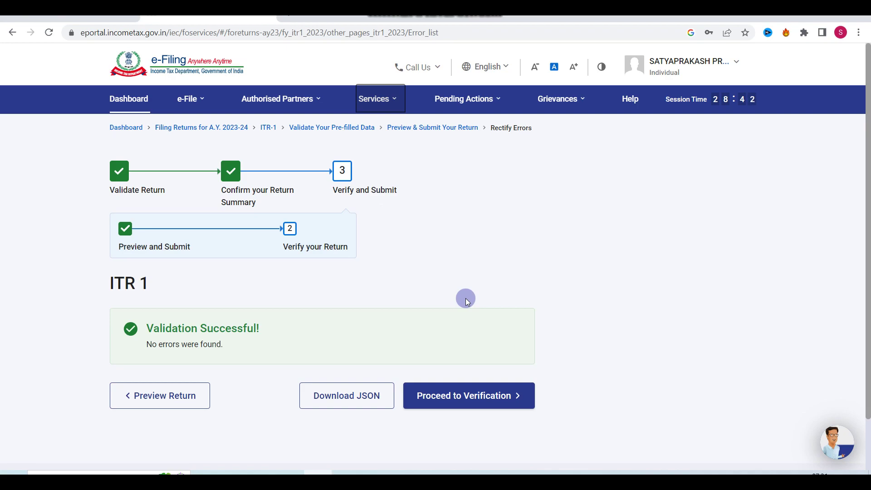
pyautogui.click(561, 99)
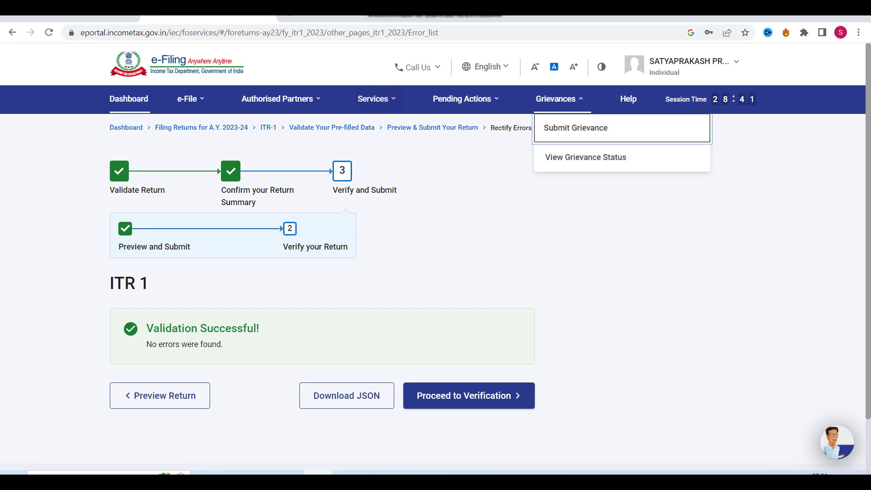